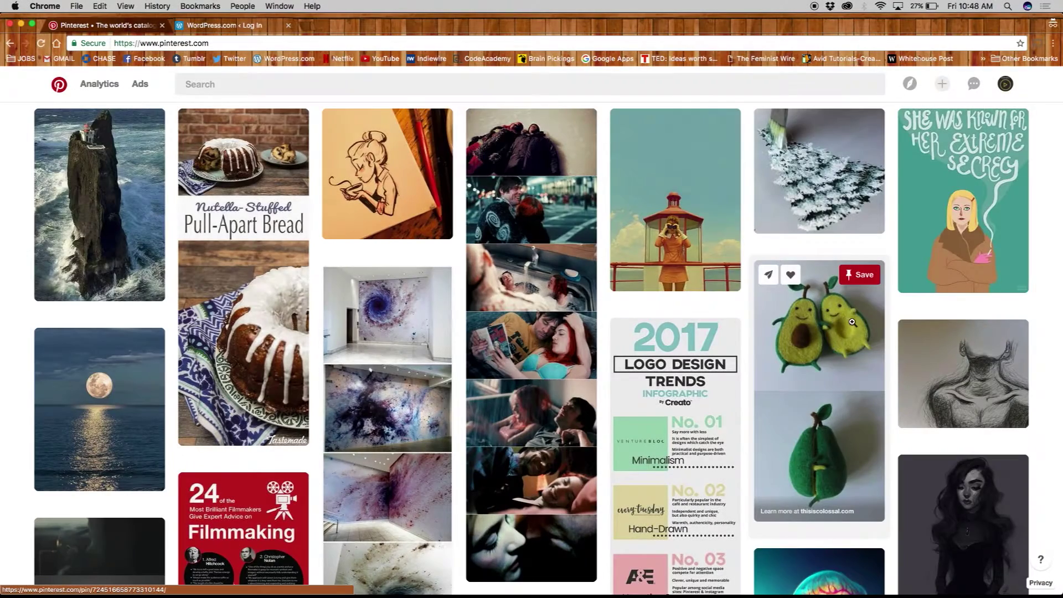
Like the avocado pin in the home feed, then go to Analytics > Overview.
click(795, 276)
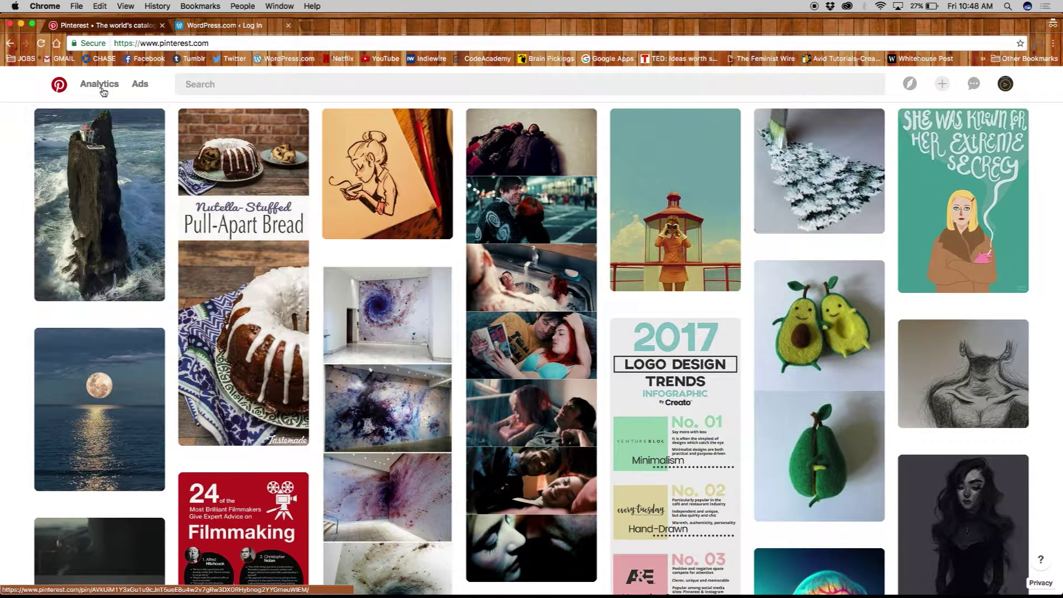
mouse_move(108, 89)
click(103, 112)
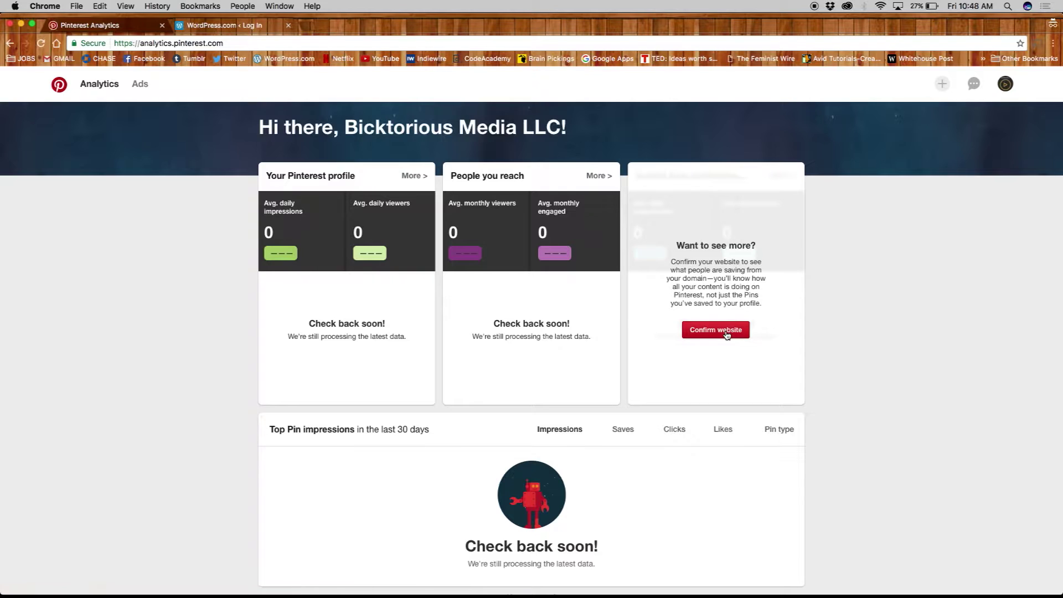
Start Confirm website, copy the verification meta tag, and switch to the WordPress.com dashboard.
click(725, 330)
triple_click(564, 344)
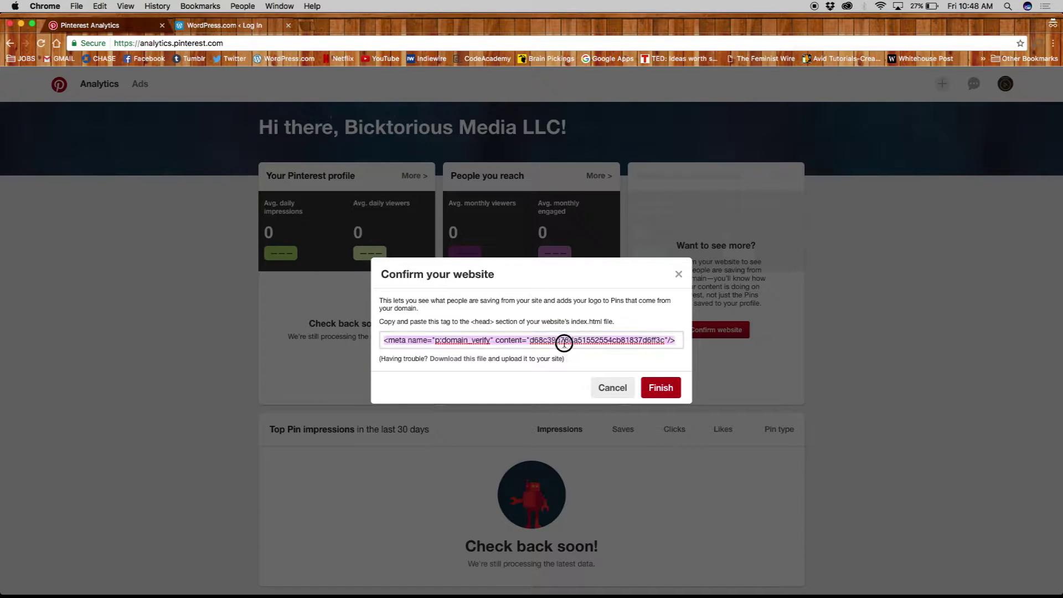
right_click(563, 337)
click(583, 397)
click(238, 31)
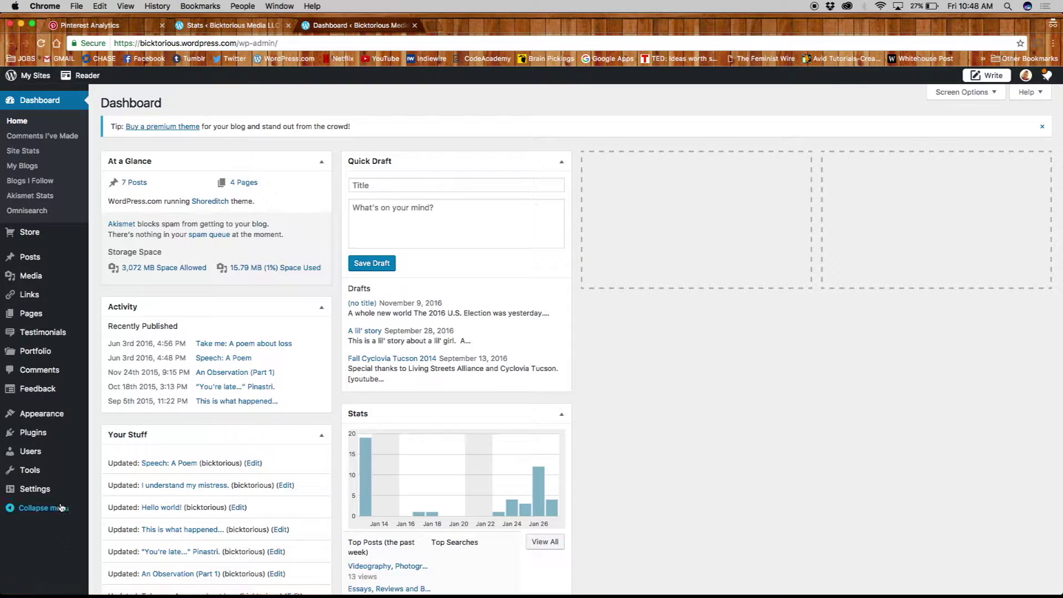
Paste the meta tag into Tools' Pinterest Site Verification field and save the changes.
mouse_move(46, 470)
click(114, 471)
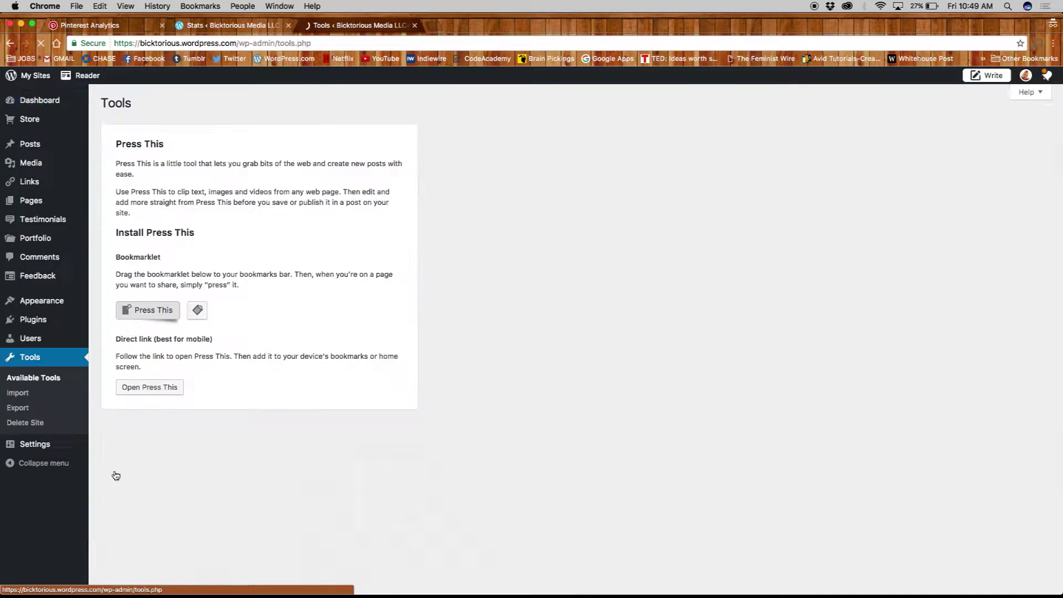
scroll(658, 418, down, 5)
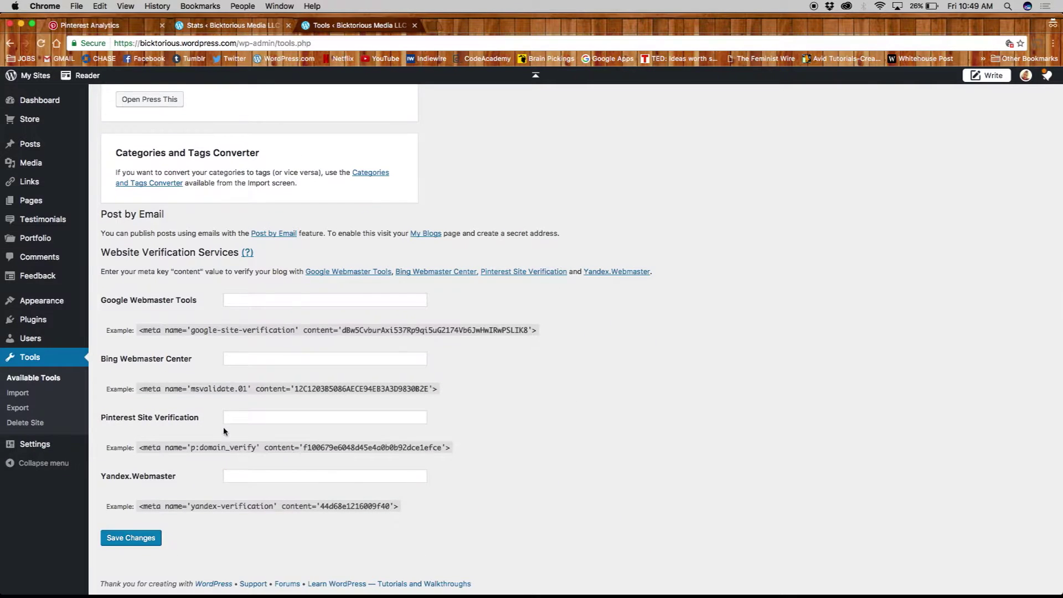
click(283, 417)
right_click(283, 417)
click(269, 472)
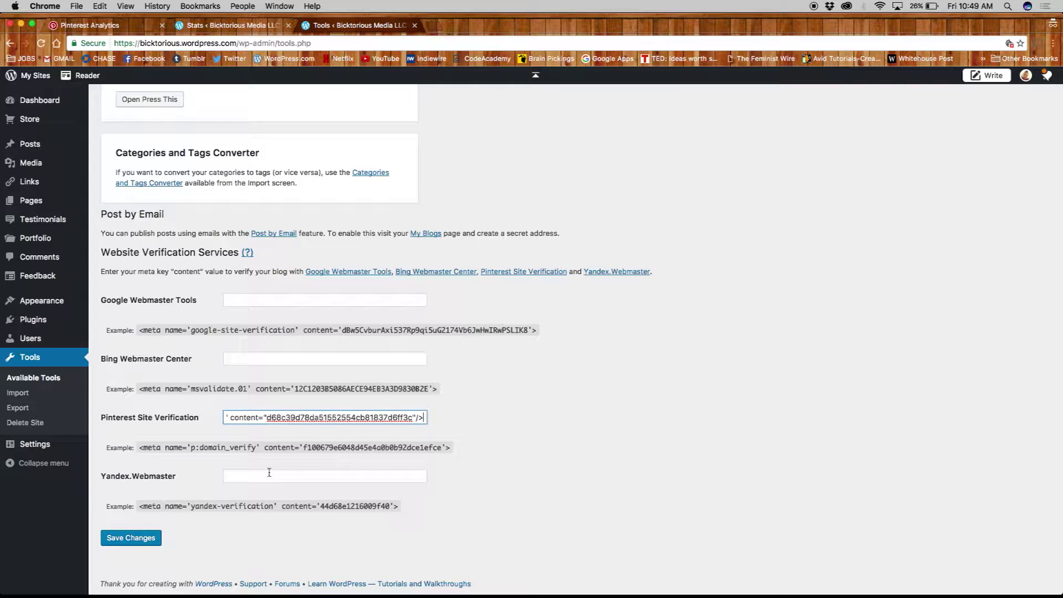
click(128, 542)
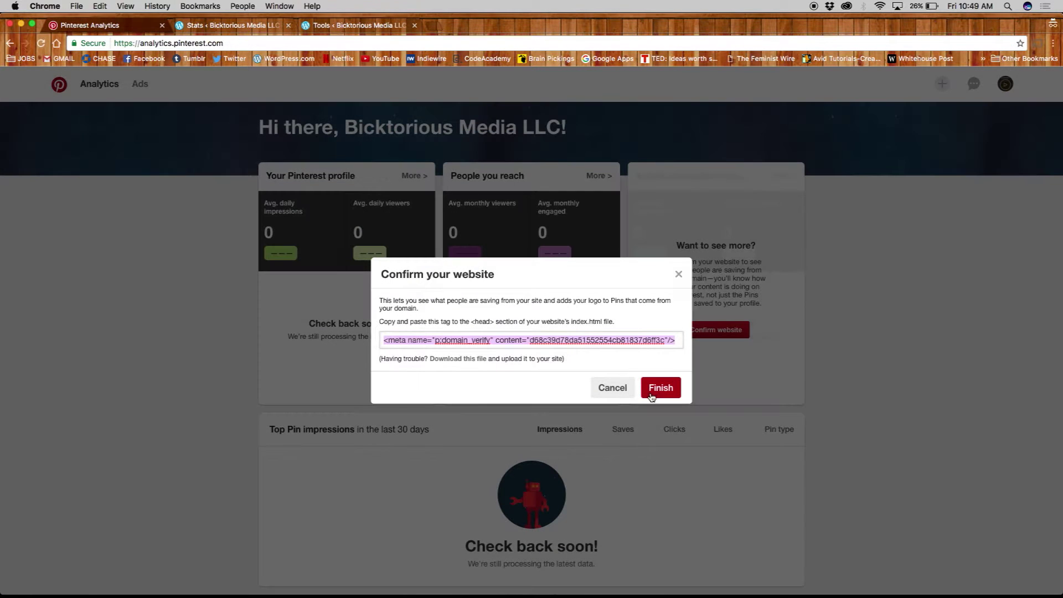
Finish the Confirm your website dialog to submit the verified domain.
click(653, 392)
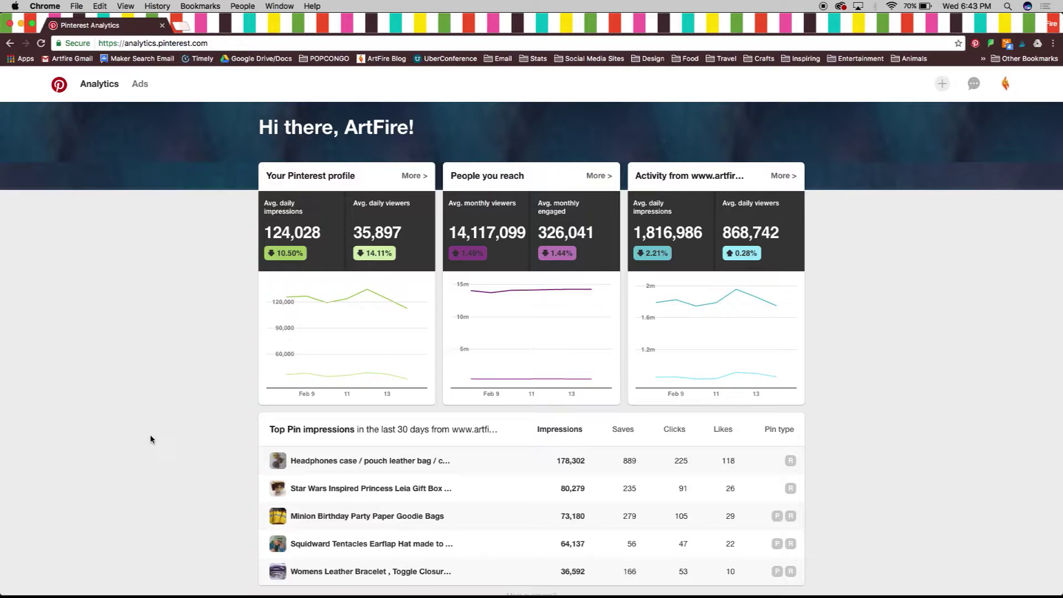
Open the detailed profile analytics and expand the top pin impressions list.
scroll(151, 439, down, 3)
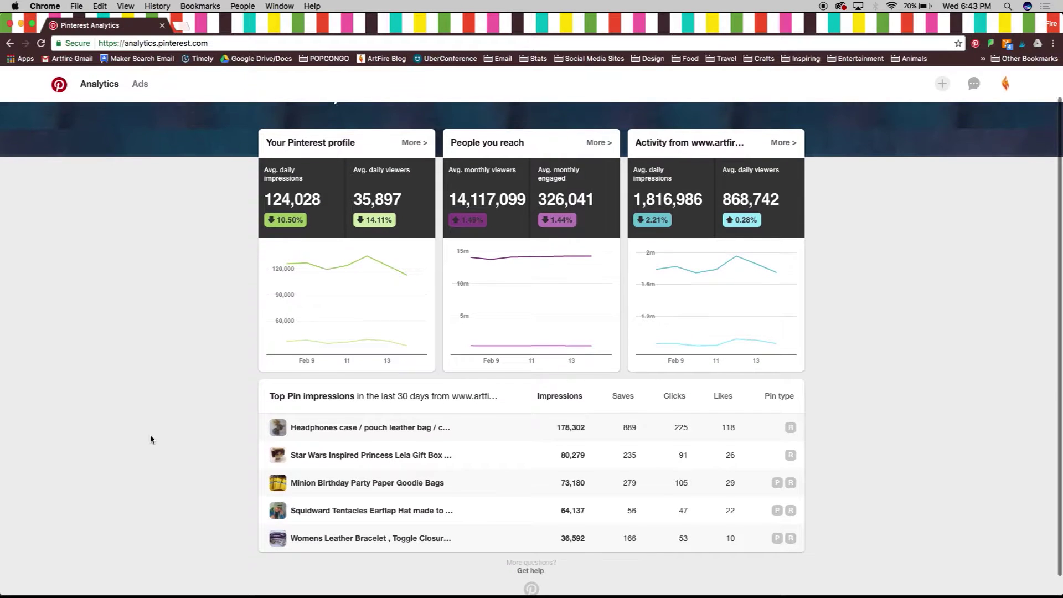
scroll(150, 439, up, 3)
click(413, 176)
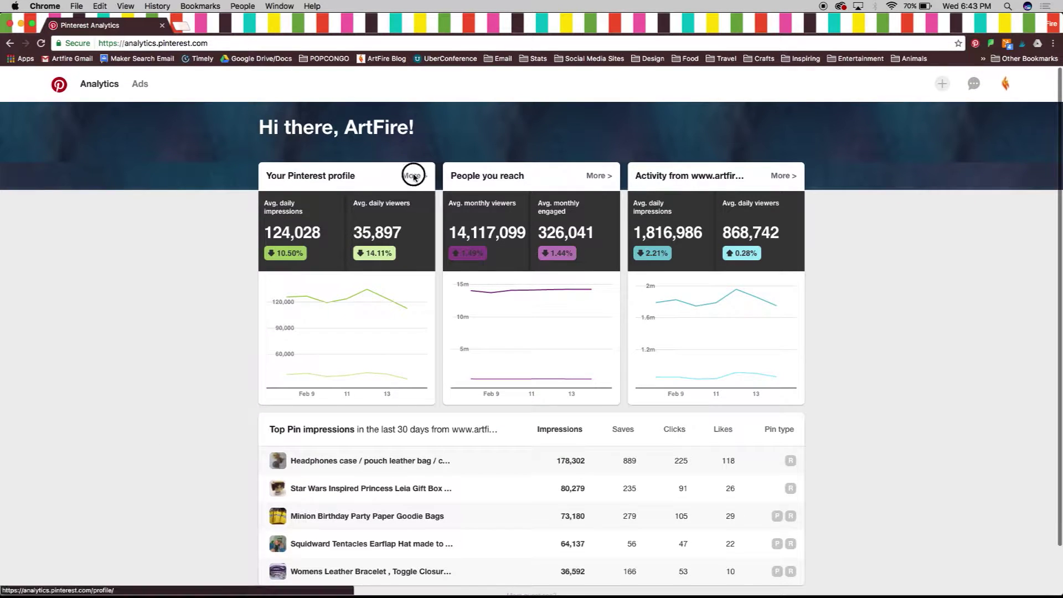
scroll(306, 423, down, 5)
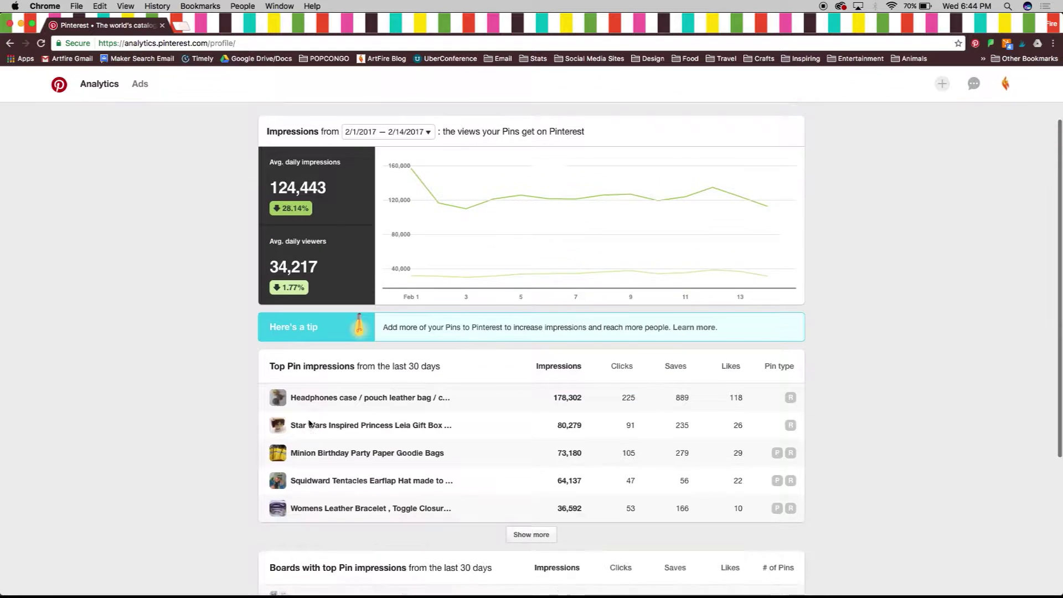
scroll(526, 443, down, 5)
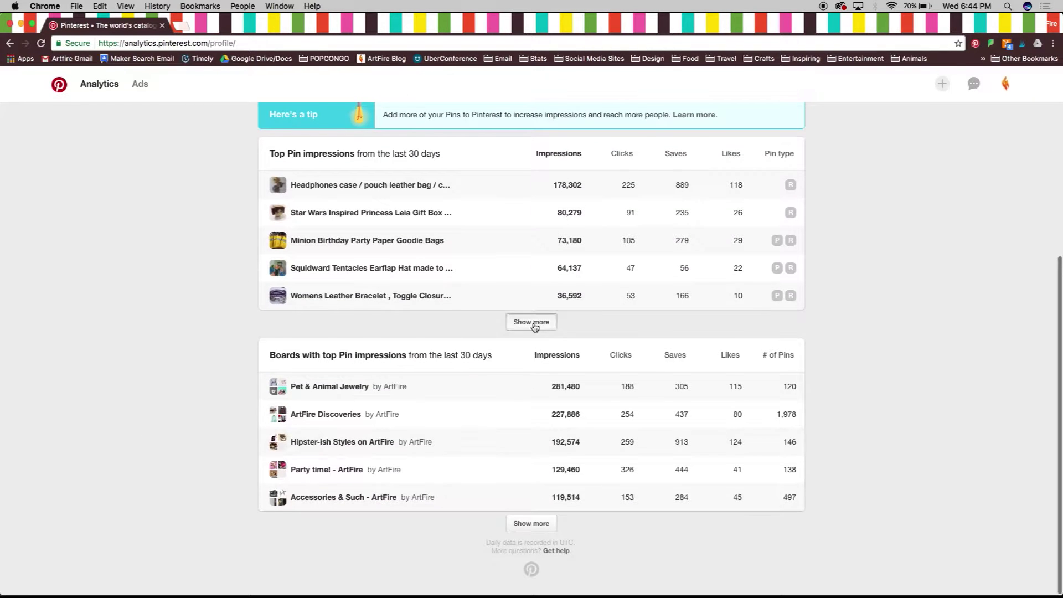
click(533, 325)
scroll(534, 326, down, 5)
scroll(534, 327, up, 10)
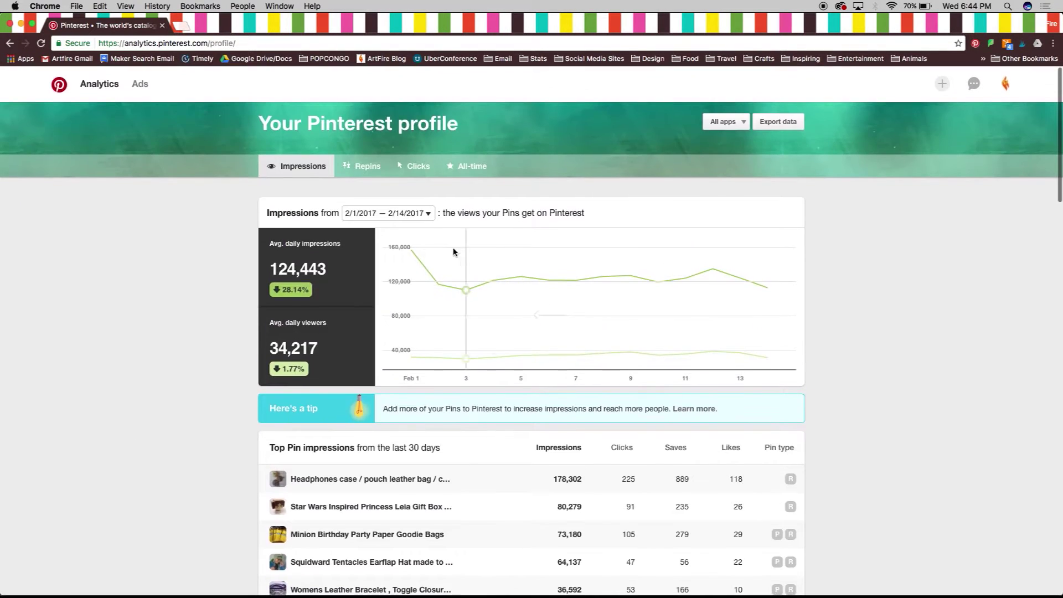
Check the date range and All apps filters without changing them.
click(426, 214)
click(427, 216)
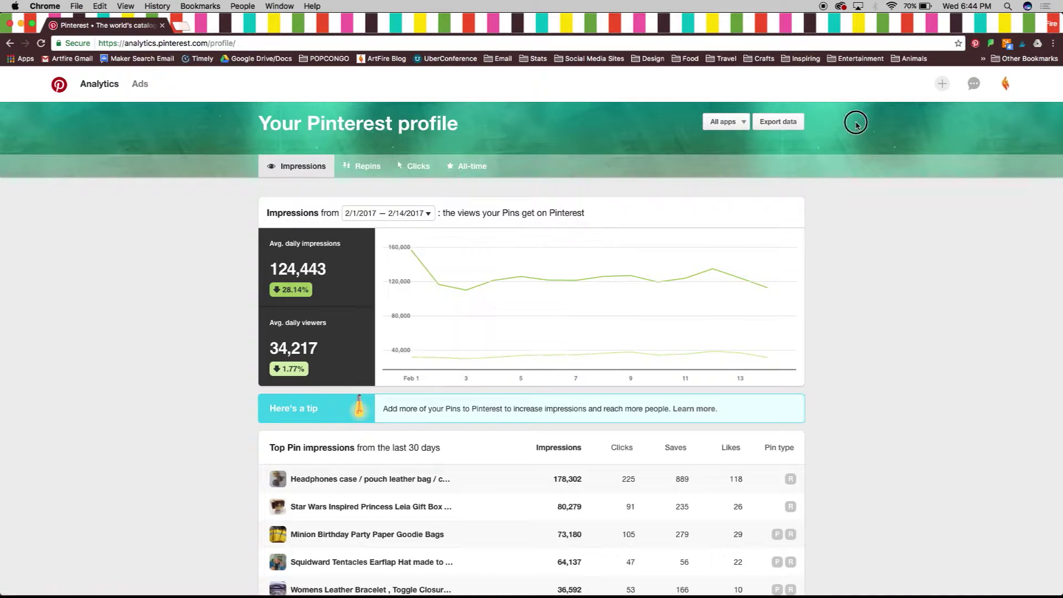
click(732, 123)
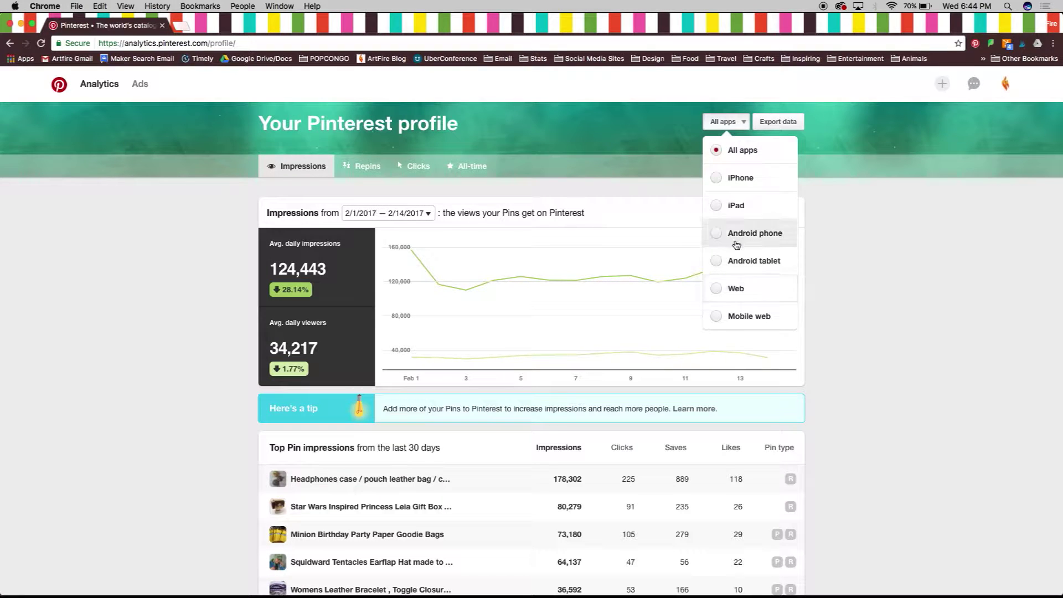
click(740, 125)
View People you reach analytics on the audience Interests tab.
mouse_move(100, 83)
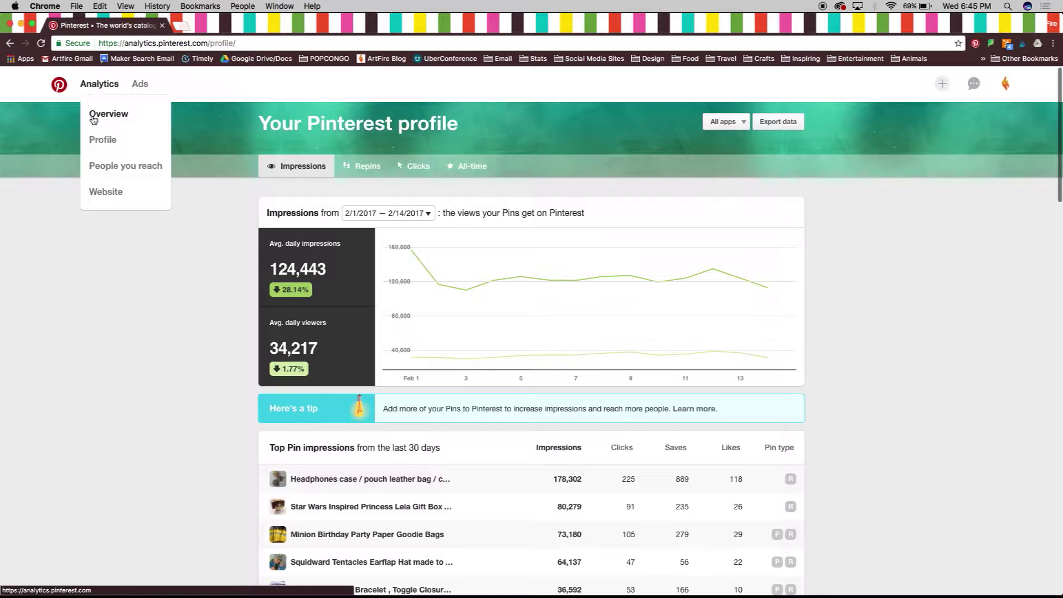
click(100, 165)
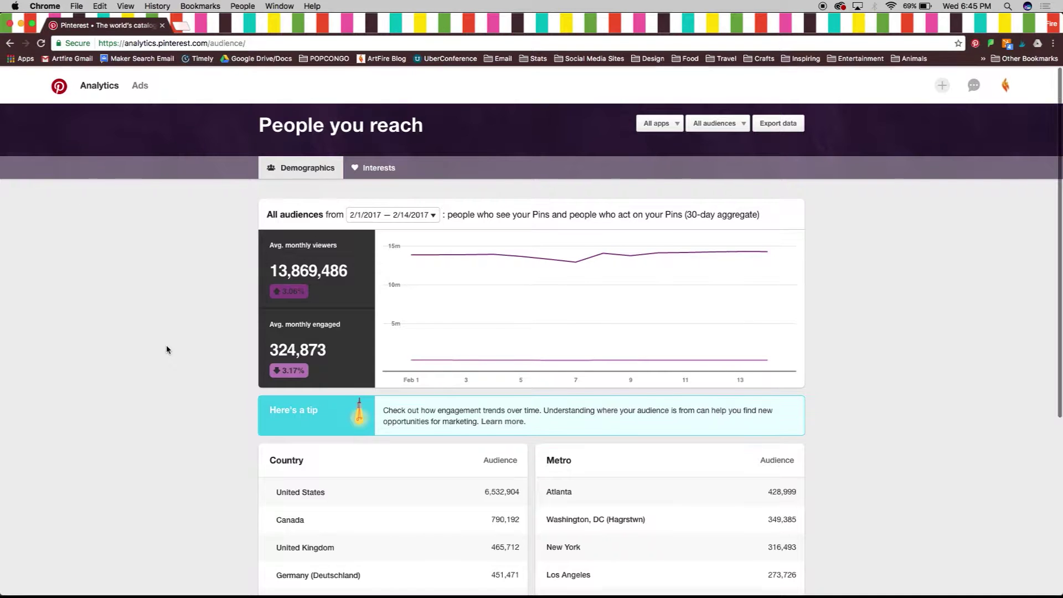
click(387, 175)
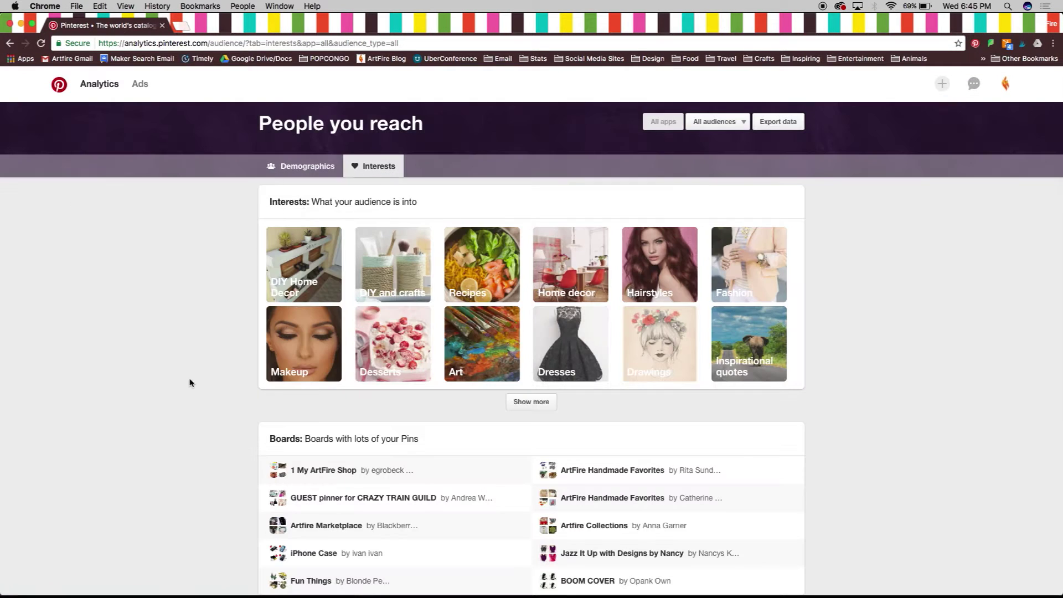
scroll(190, 382, down, 5)
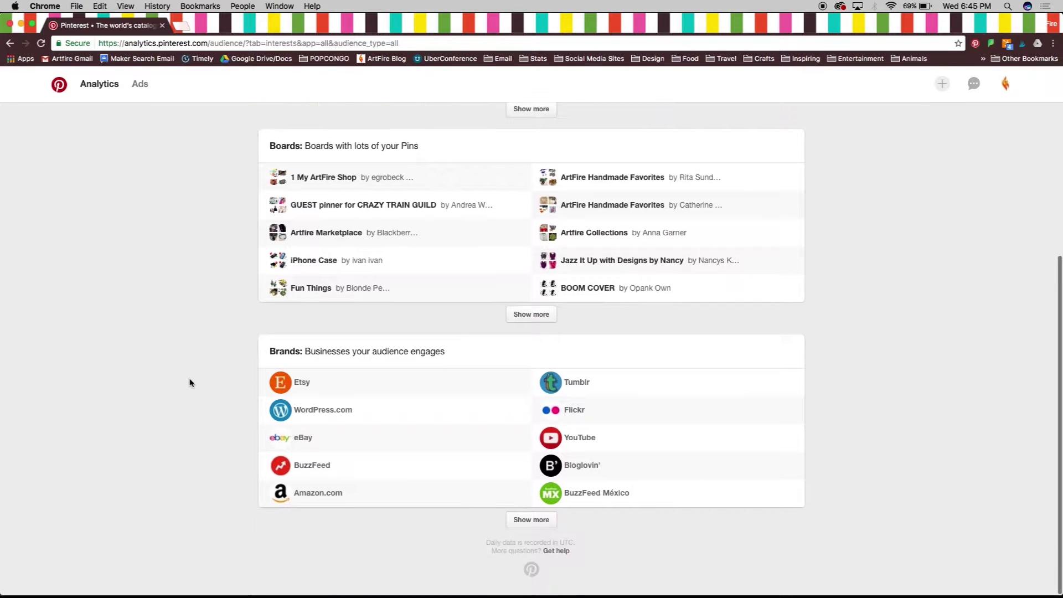
scroll(190, 380, up, 5)
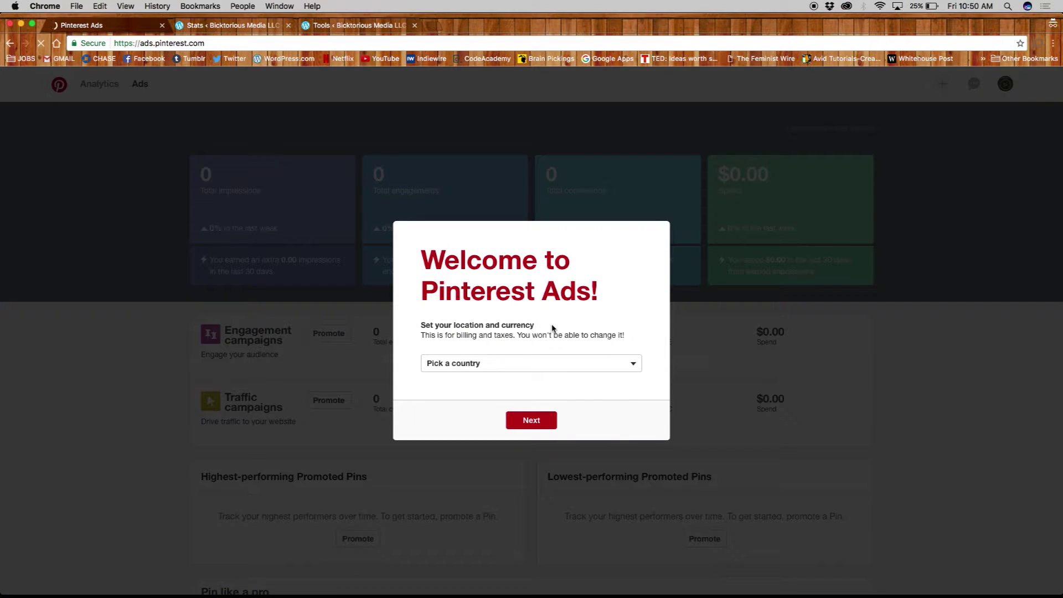
Set the billing location and currency to United States (Dollars).
click(538, 364)
click(519, 449)
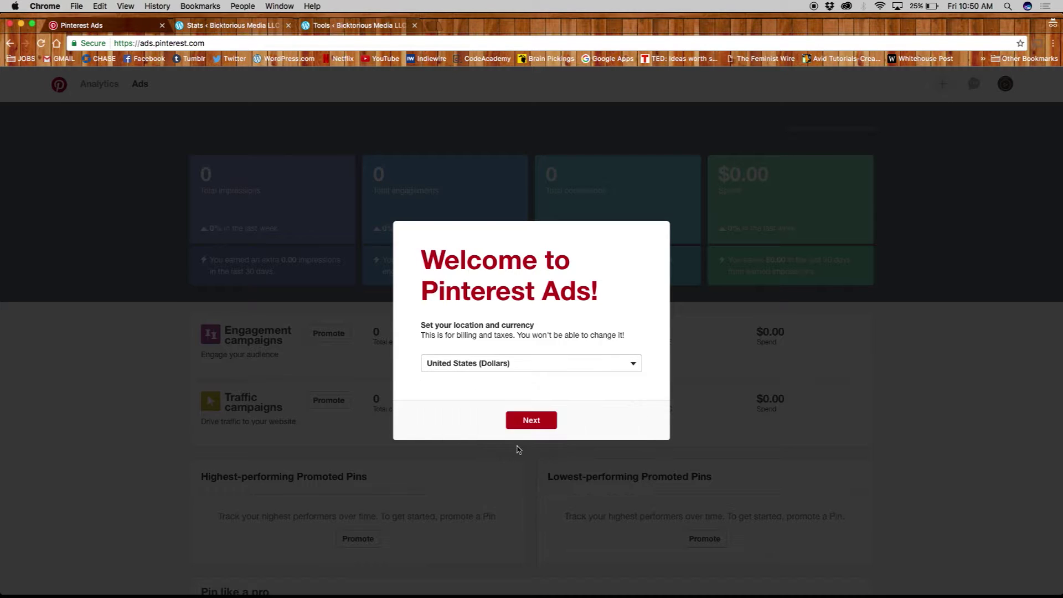
click(534, 425)
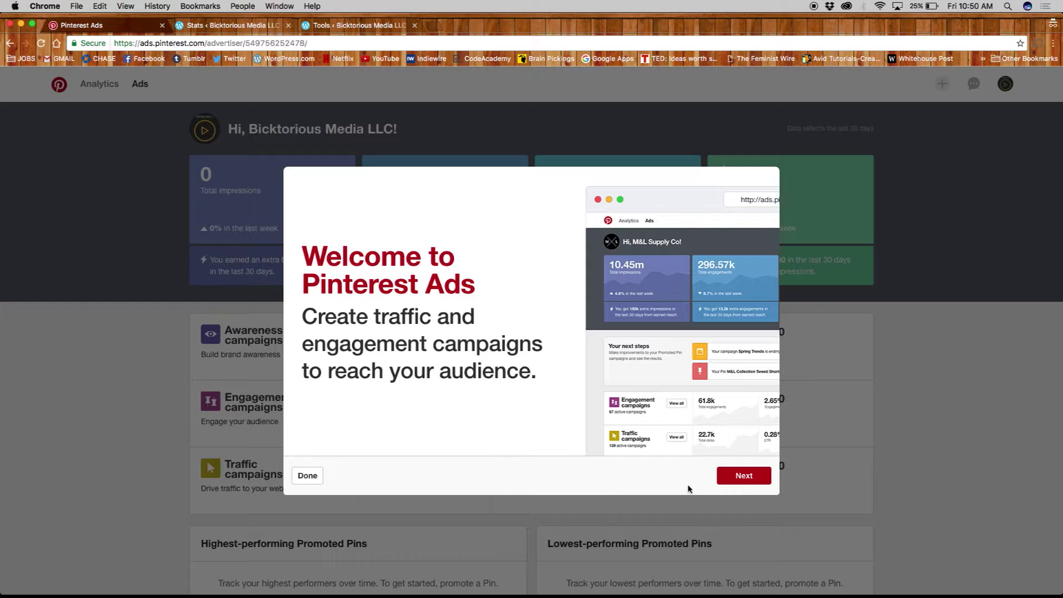
Step through the five-slide welcome tour and get started on a campaign.
click(748, 480)
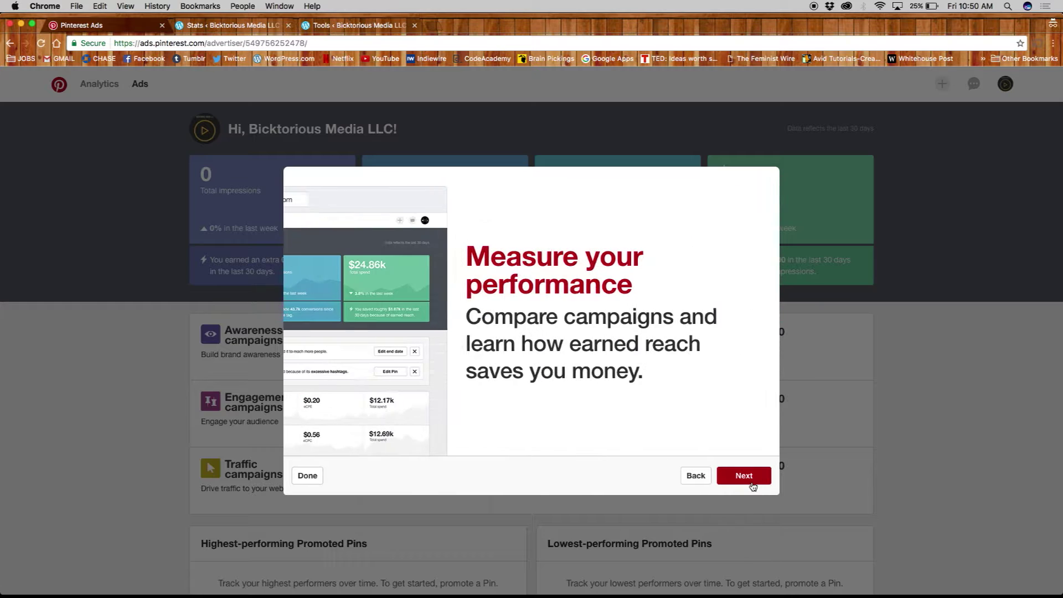
click(752, 486)
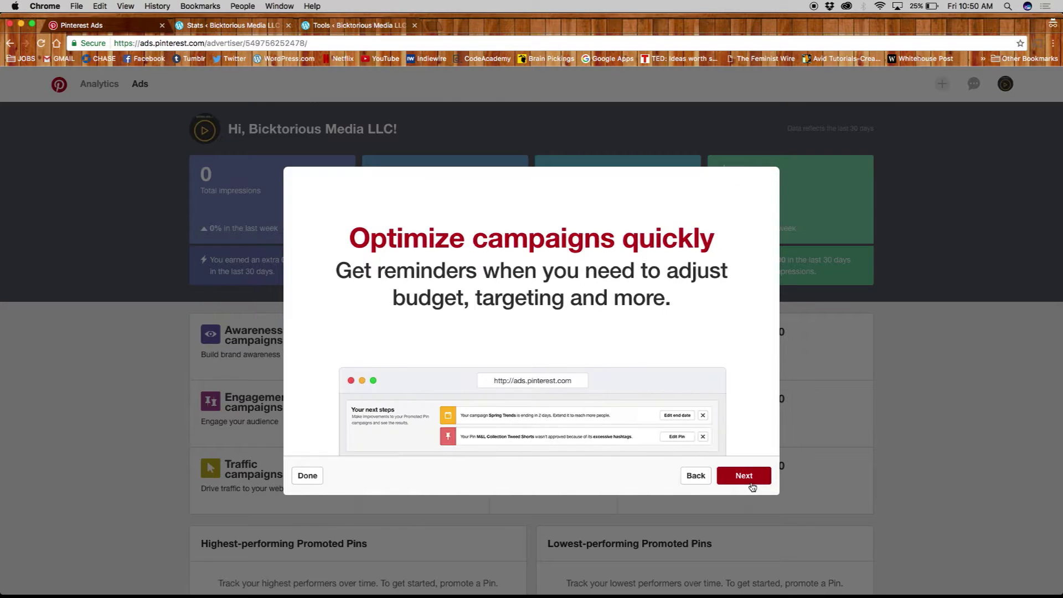
click(741, 480)
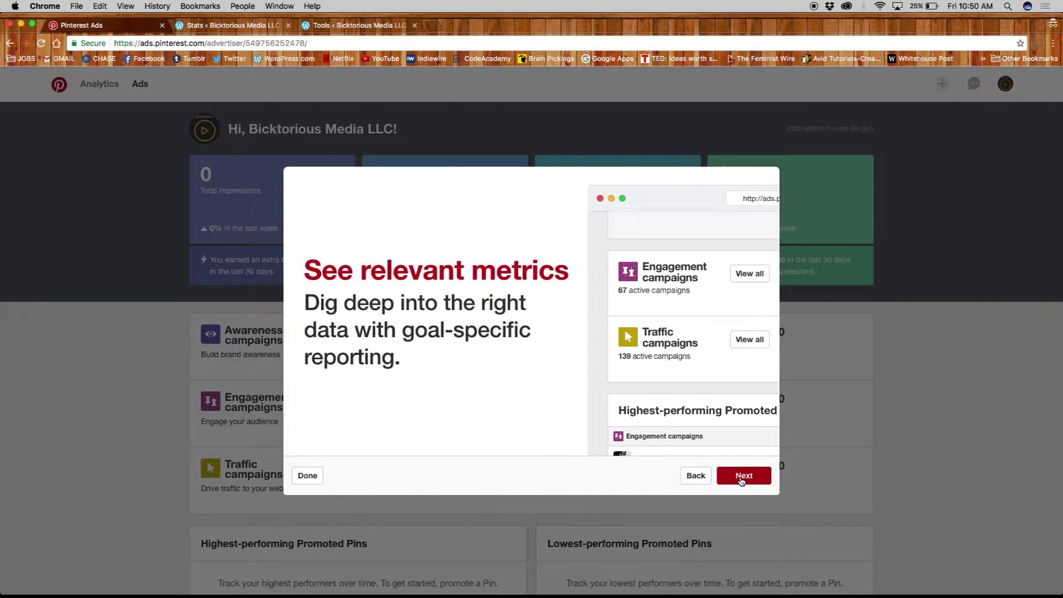
click(741, 480)
click(742, 480)
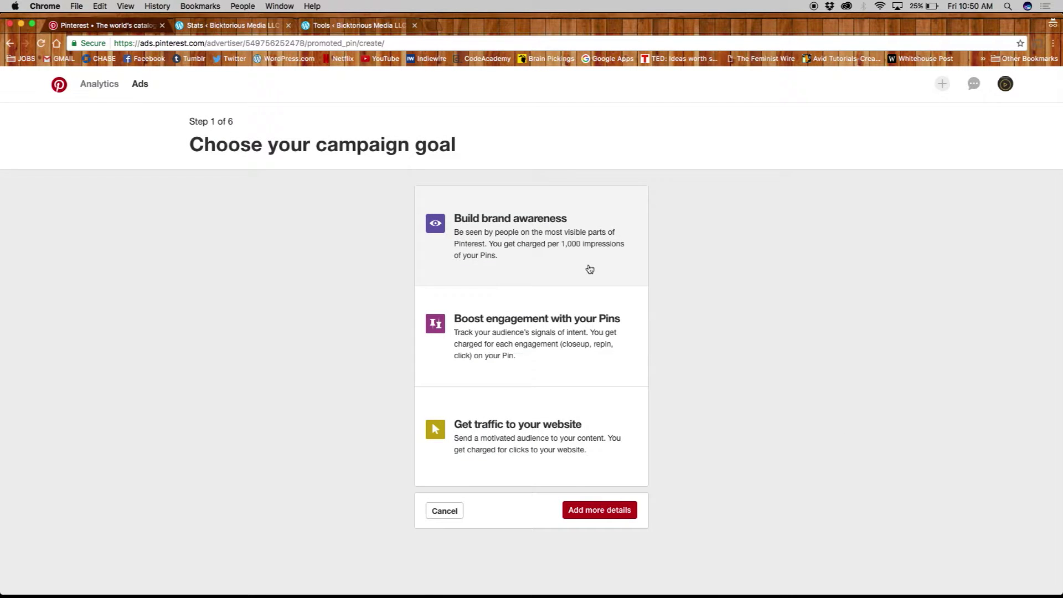
Choose Build brand awareness, name it My Company, cap lifetime spend at $50.
click(611, 281)
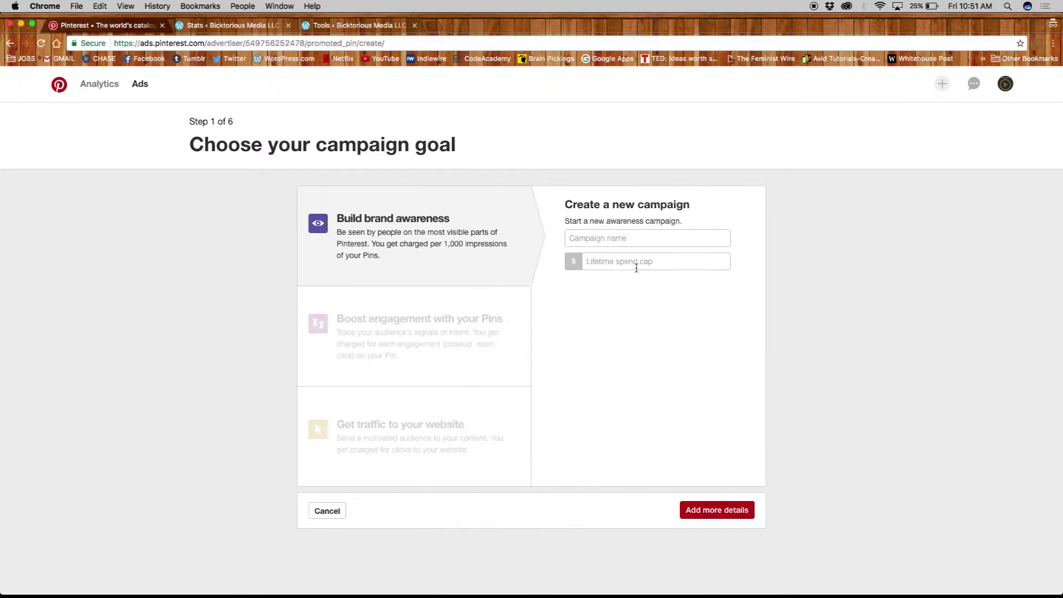
click(642, 244)
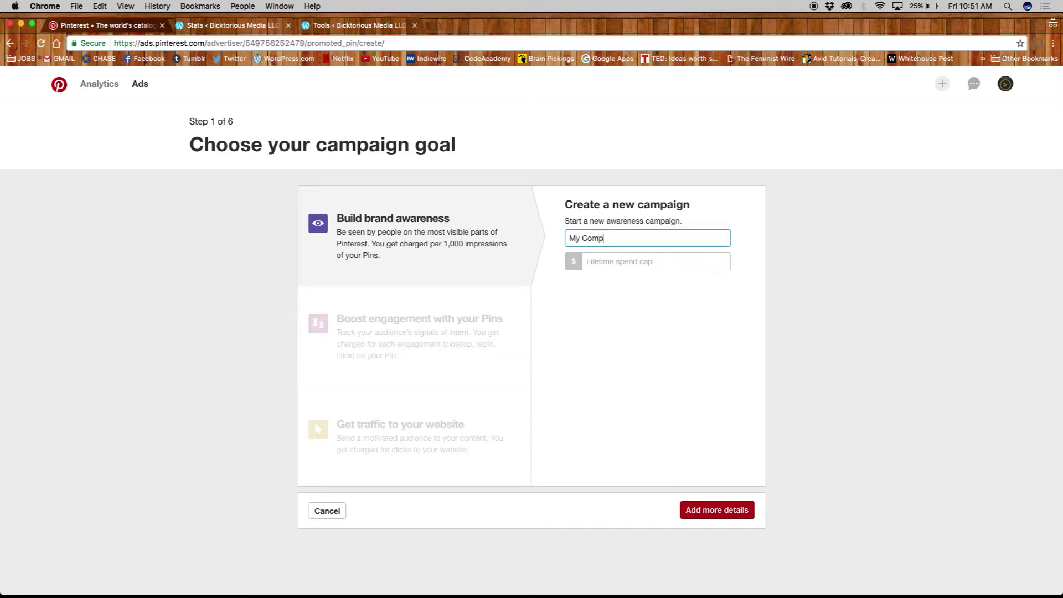
click(656, 265)
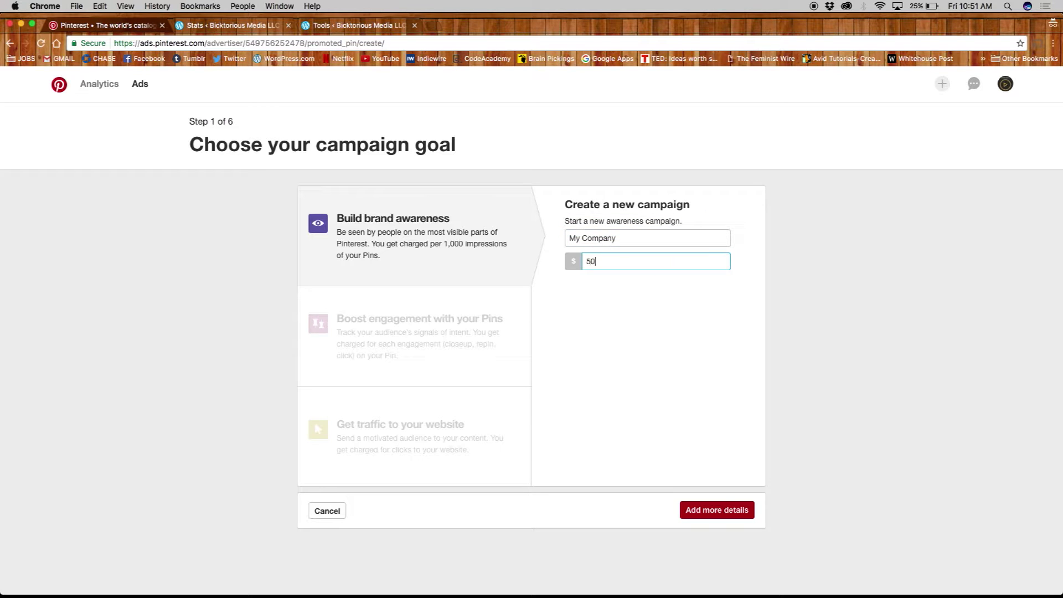
click(706, 508)
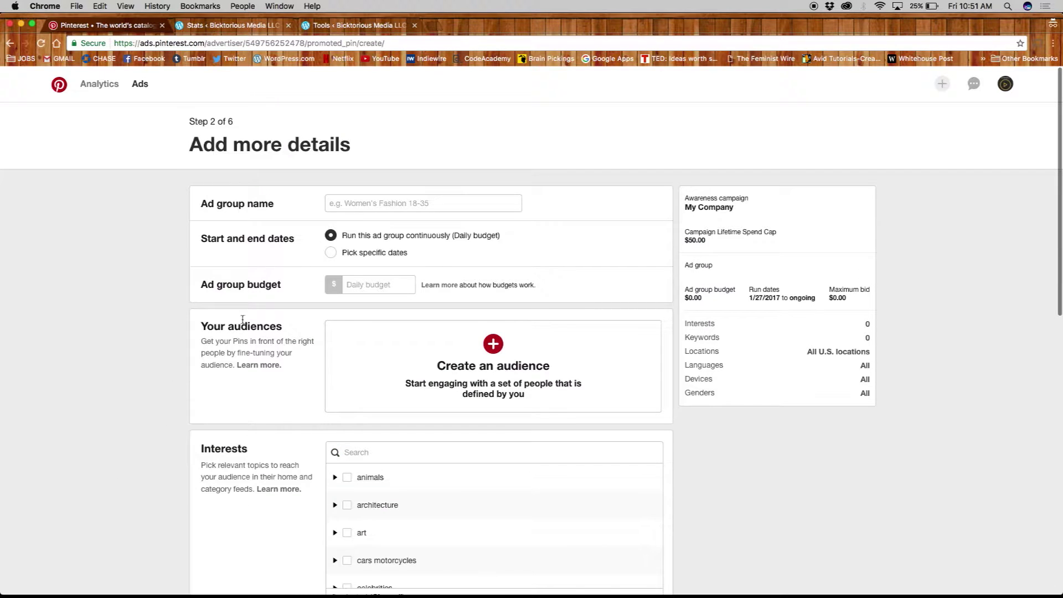
Name the ad group Film Buffs, run it 1/27–1/31/2017 on a $50.00 daily budget.
click(363, 204)
text(Film Buffs)
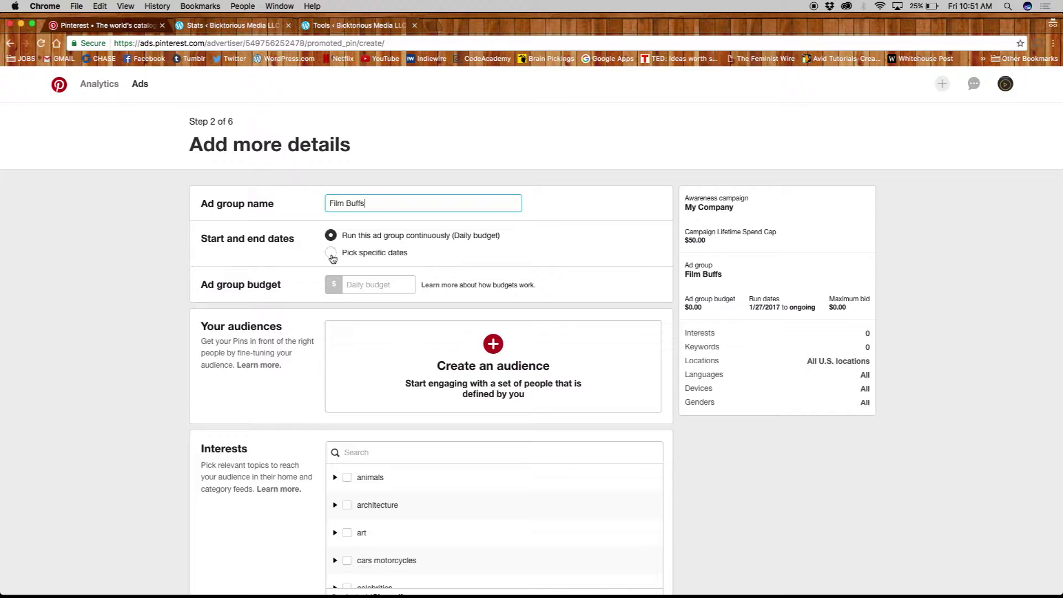
click(331, 254)
click(468, 284)
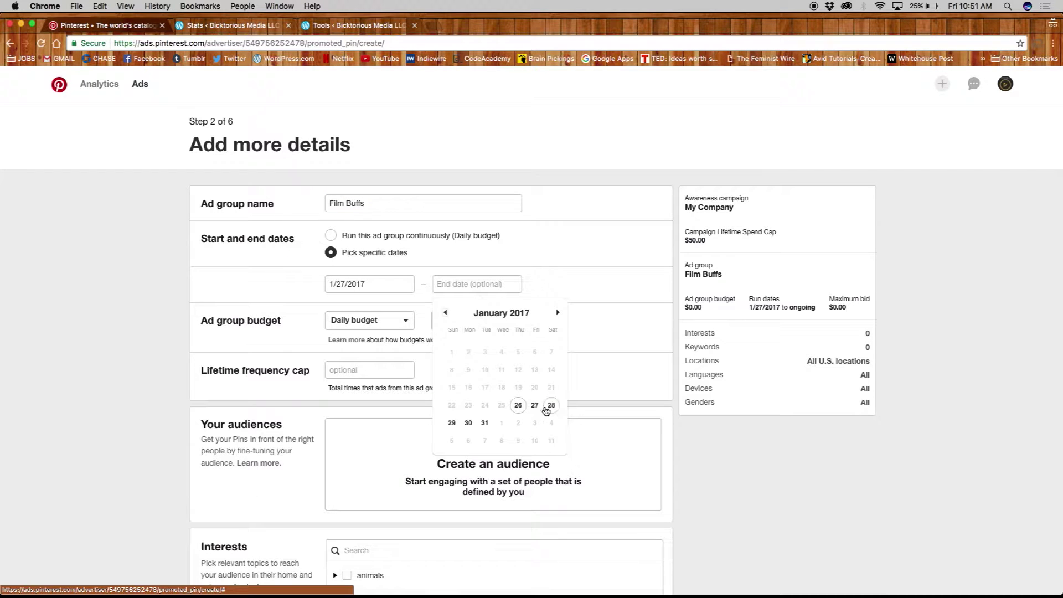
click(485, 422)
click(374, 324)
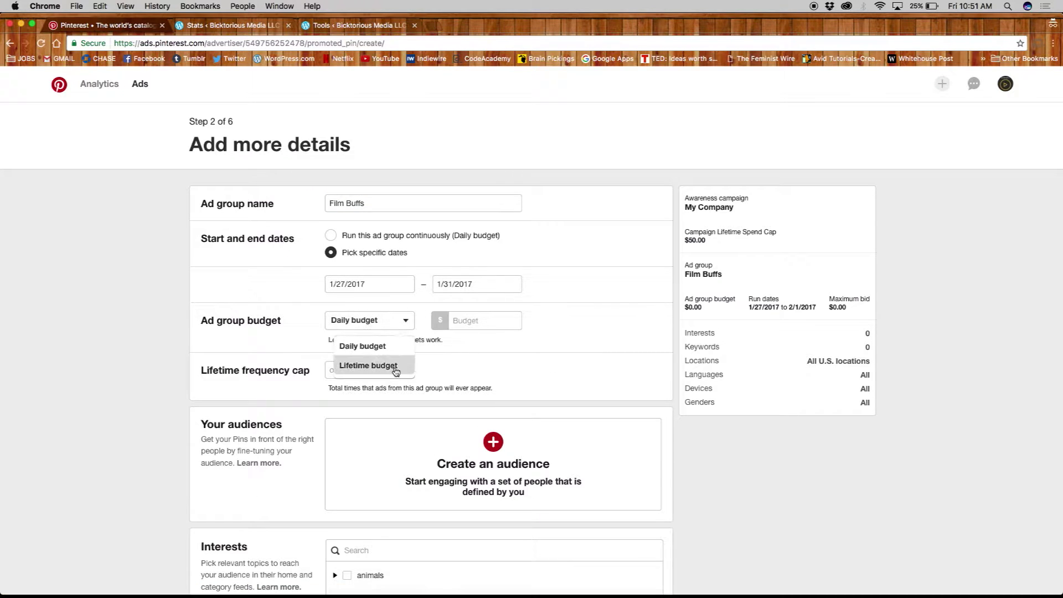
click(459, 324)
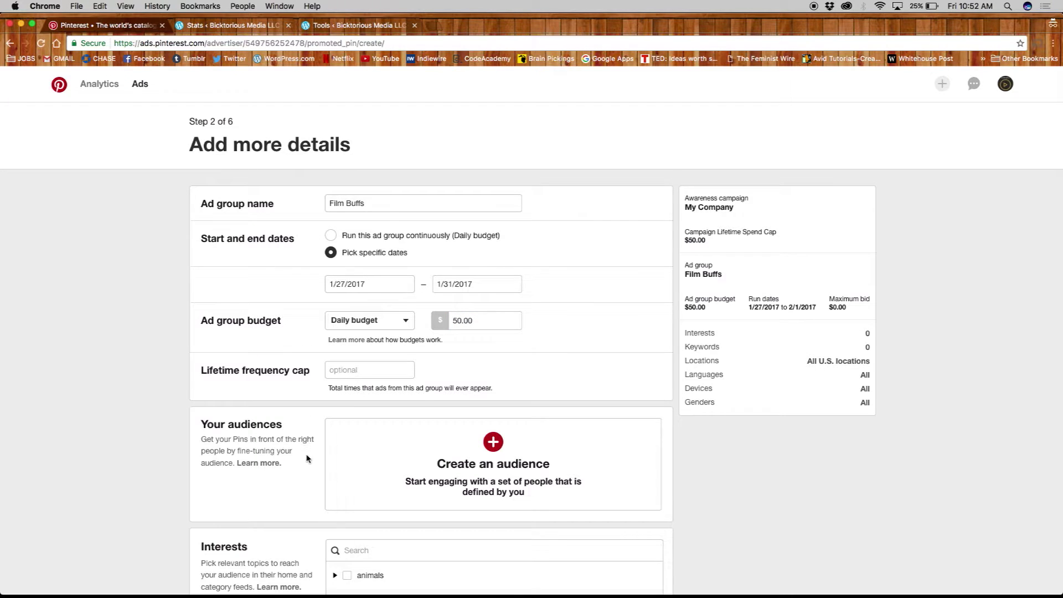
scroll(308, 459, down, 5)
Open Create an audience, try engagement and customer list types, then continue past it.
click(493, 317)
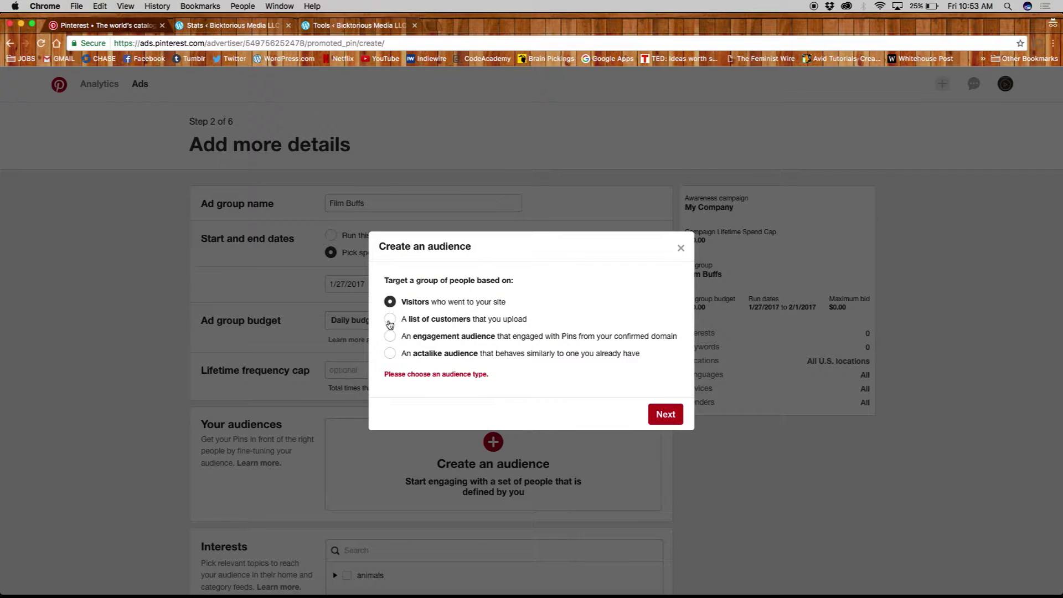
click(390, 336)
click(391, 319)
click(665, 414)
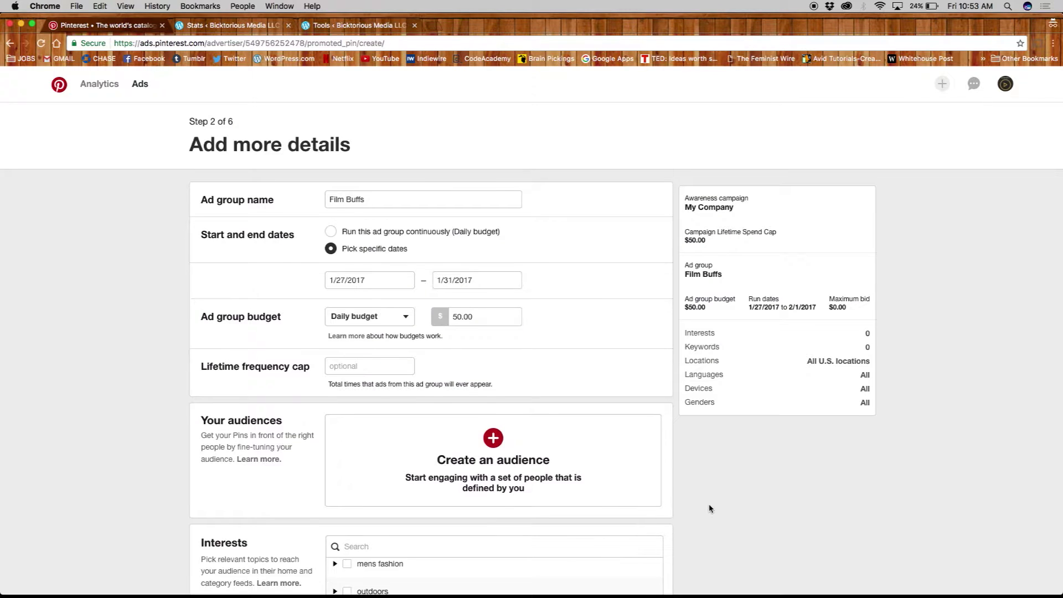
scroll(709, 508, down, 5)
Browse the targeting interest categories, expanding Animals and Architecture.
scroll(457, 380, up, 3)
scroll(308, 446, down, 2)
scroll(389, 341, up, 10)
scroll(333, 302, down, 1)
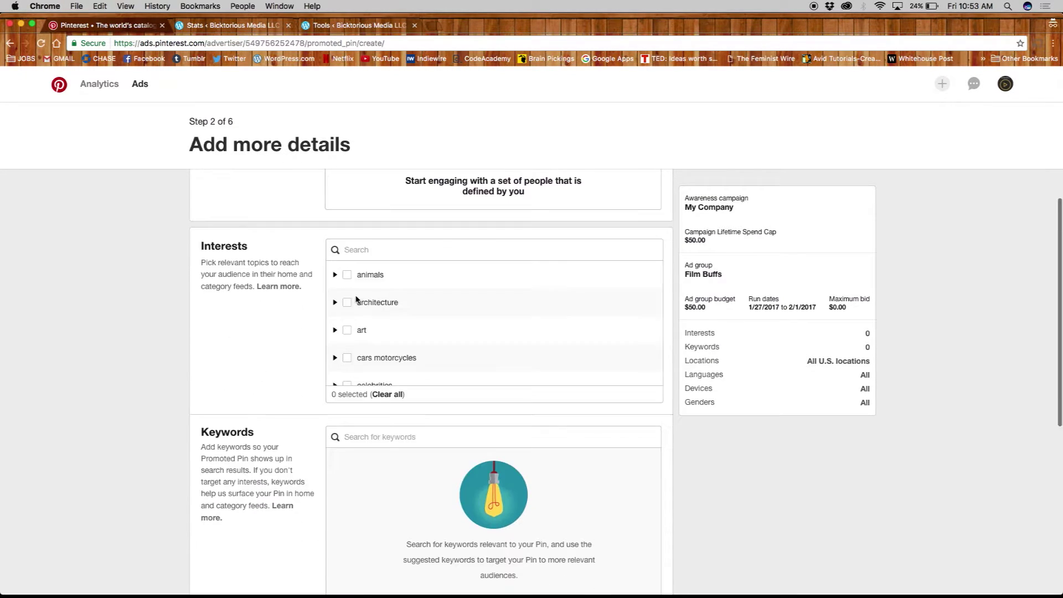
click(336, 276)
click(335, 275)
click(335, 303)
scroll(399, 338, down, 5)
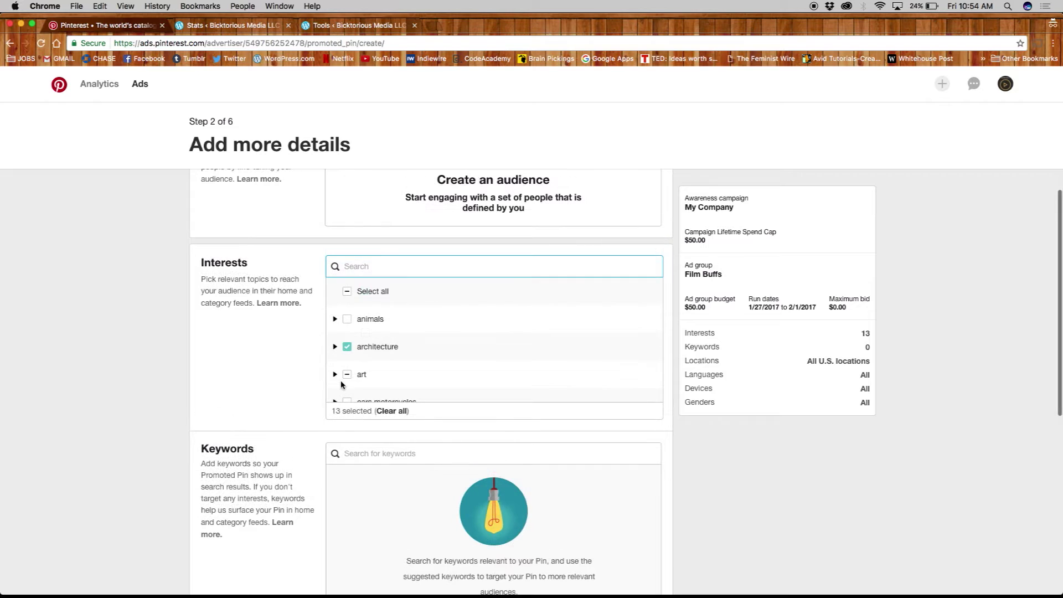
scroll(320, 353, down, 3)
Add keywords film, films, movies, film noir, film photography and filmmaking.
key(Tab)
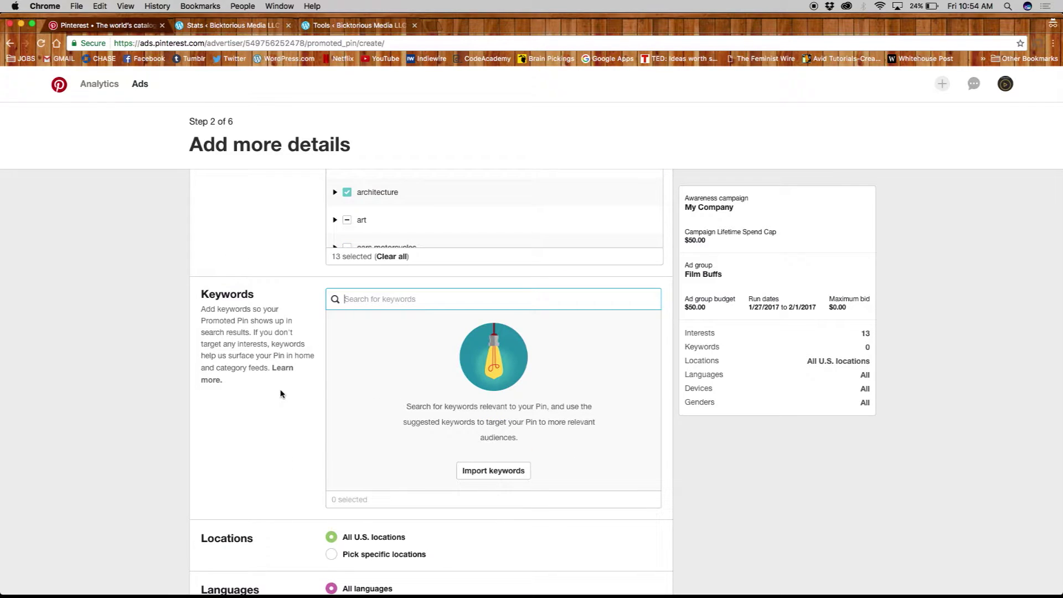
text(film)
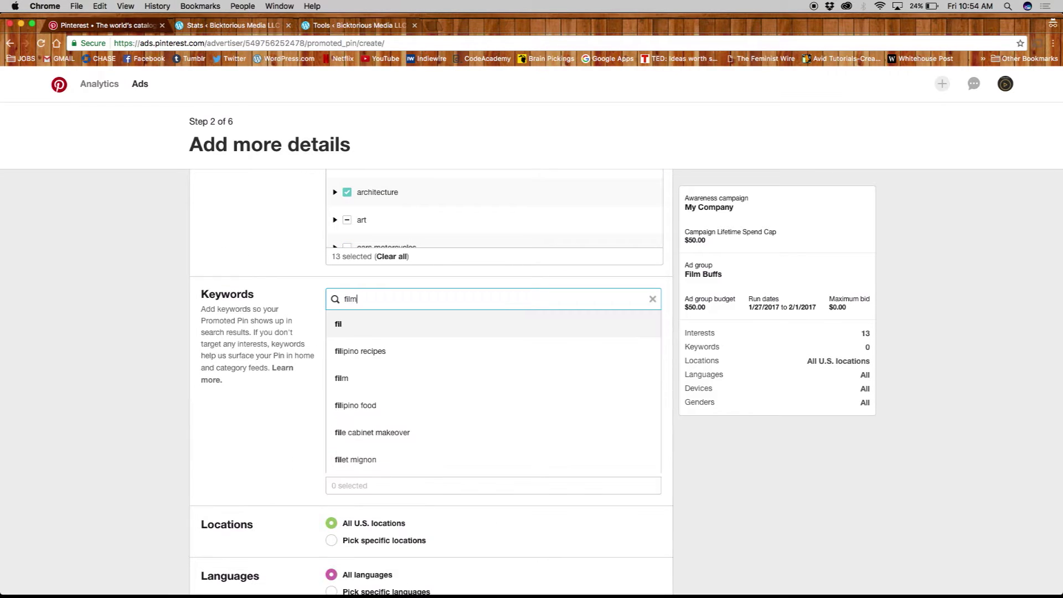
click(356, 381)
click(573, 375)
click(625, 375)
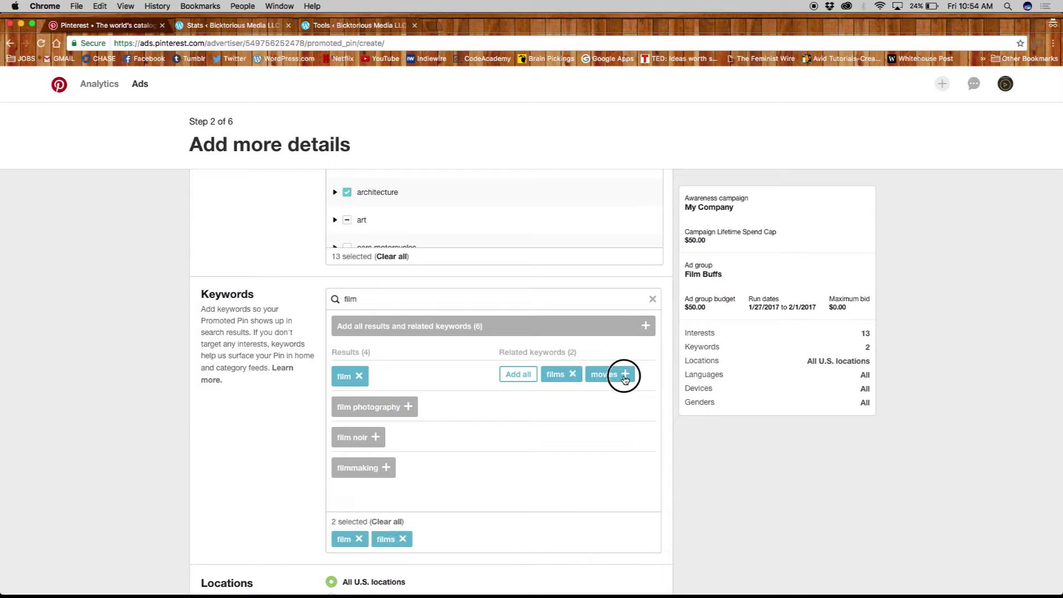
click(375, 437)
click(408, 406)
click(389, 468)
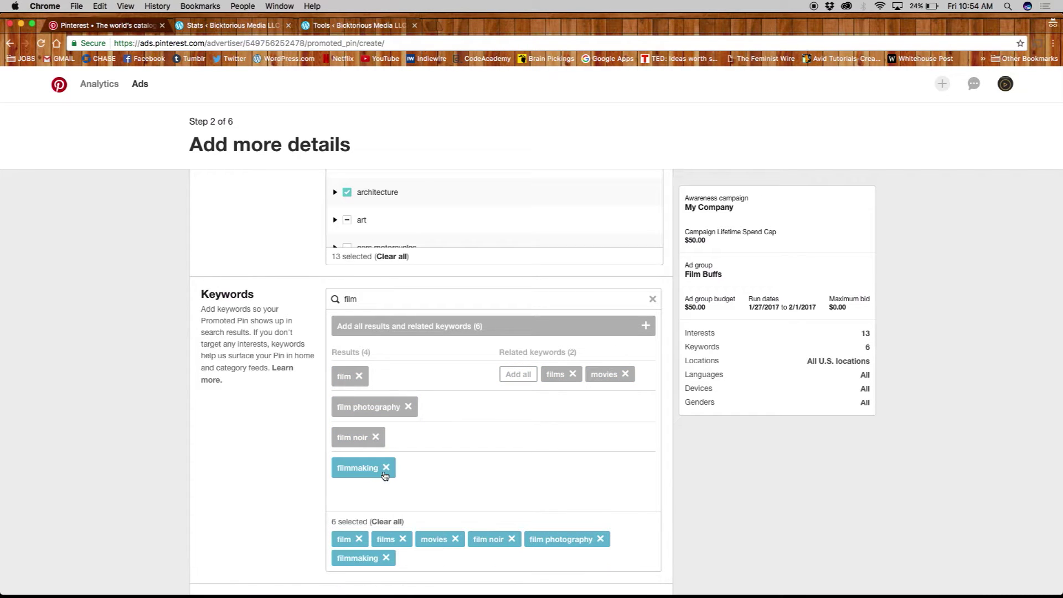
click(413, 301)
key(BackSpace)
key(BackSpace)
key(BackSpace)
key(BackSpace)
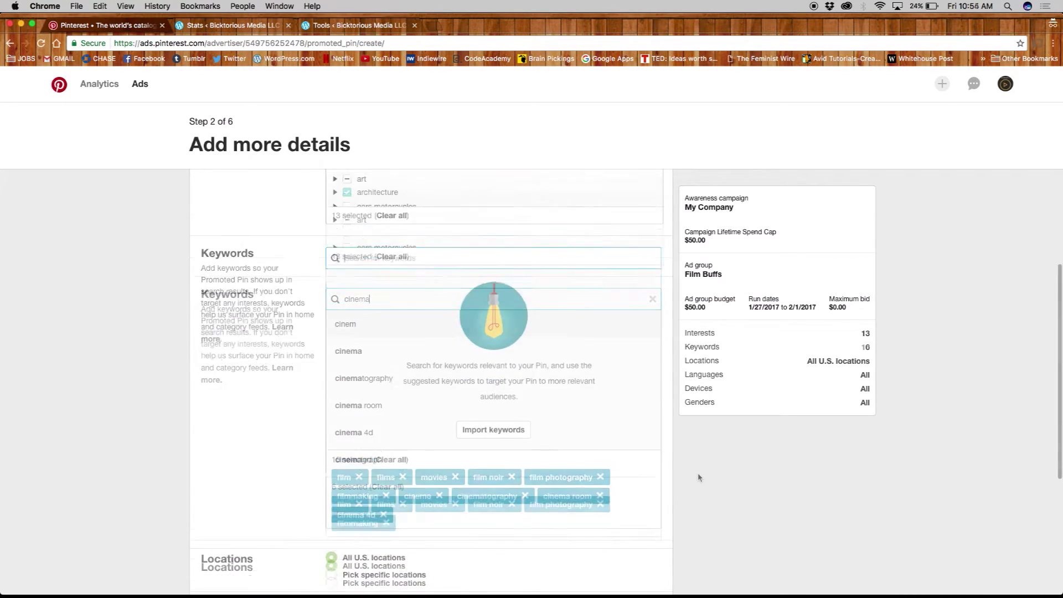
Enter a $6.00 maximum CPM bid and proceed to Pick a Pin.
scroll(699, 477, down, 5)
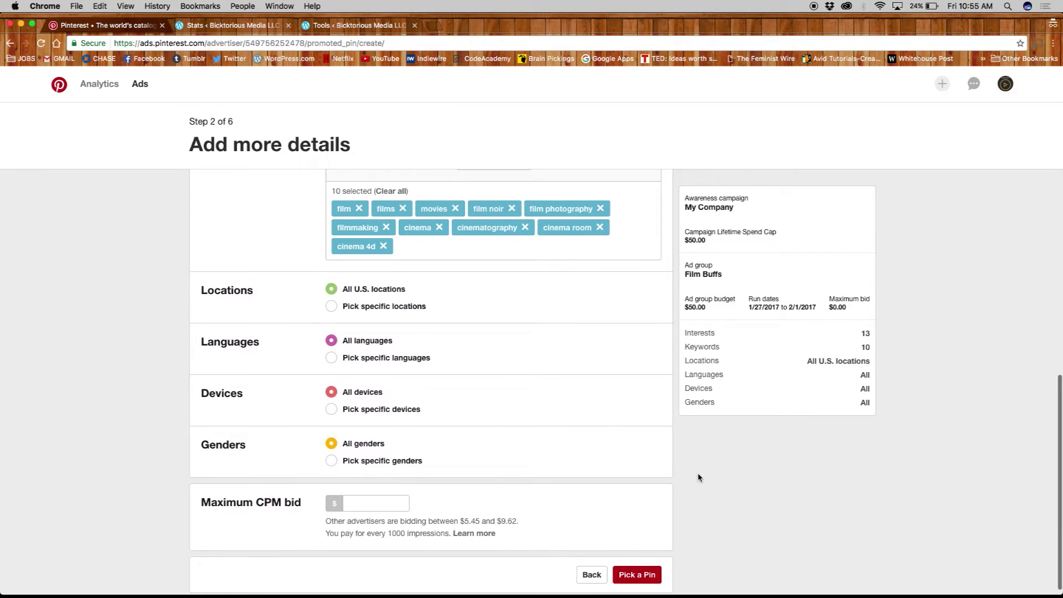
scroll(699, 478, up, 3)
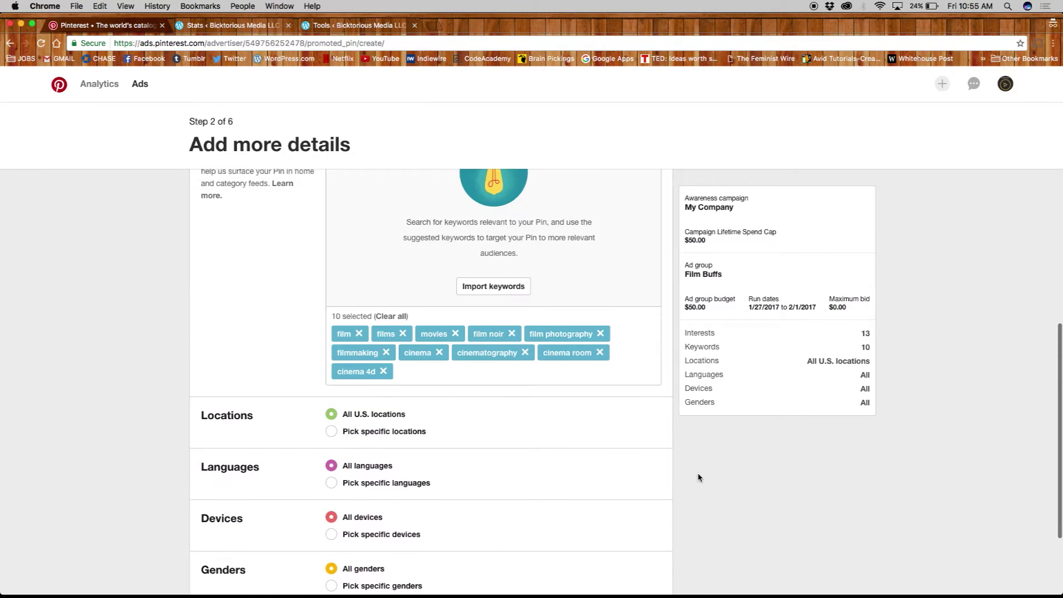
scroll(699, 477, down, 2)
scroll(699, 477, down, 2)
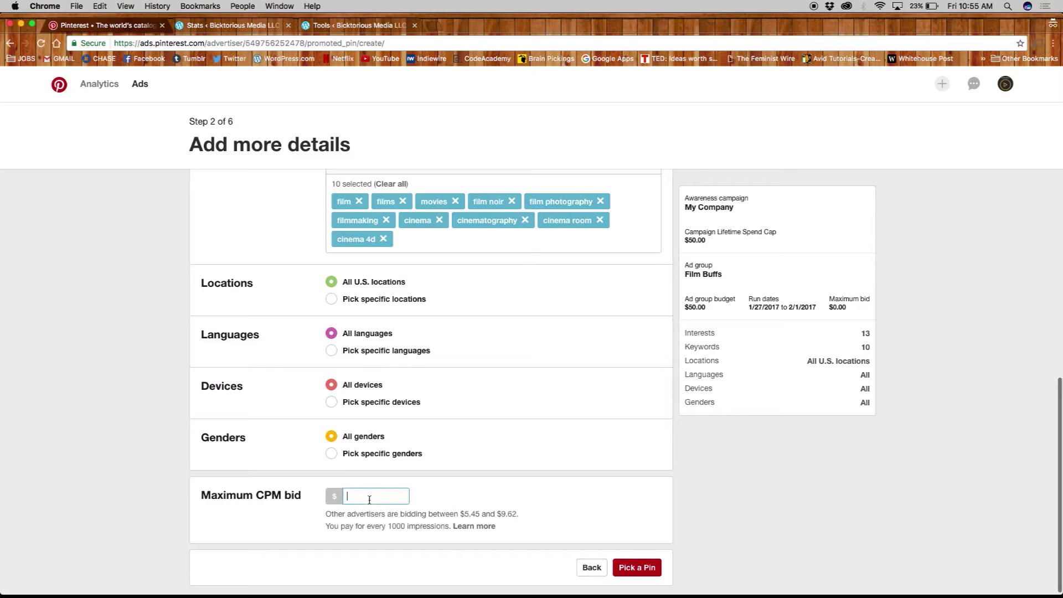
text(.)
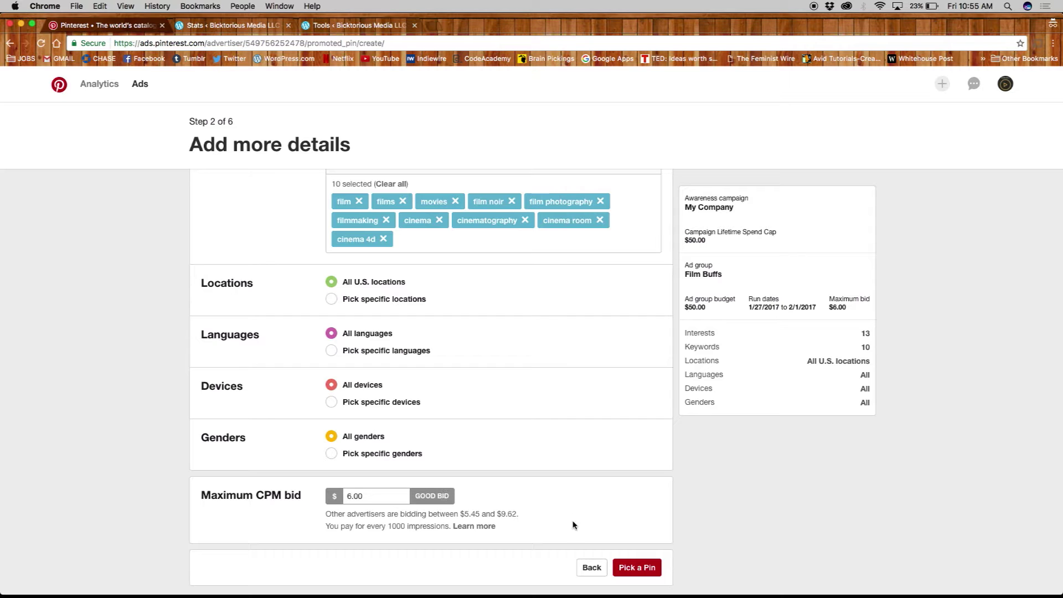
click(628, 568)
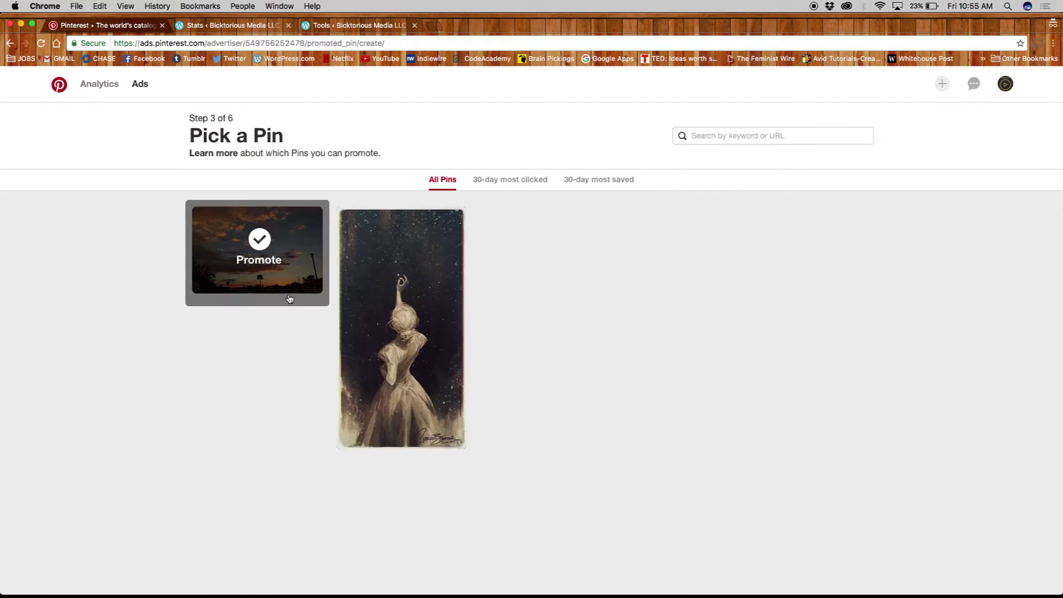
Promote the first (sunset) pin with the Promoted Pin name 'Test Ad'.
click(257, 243)
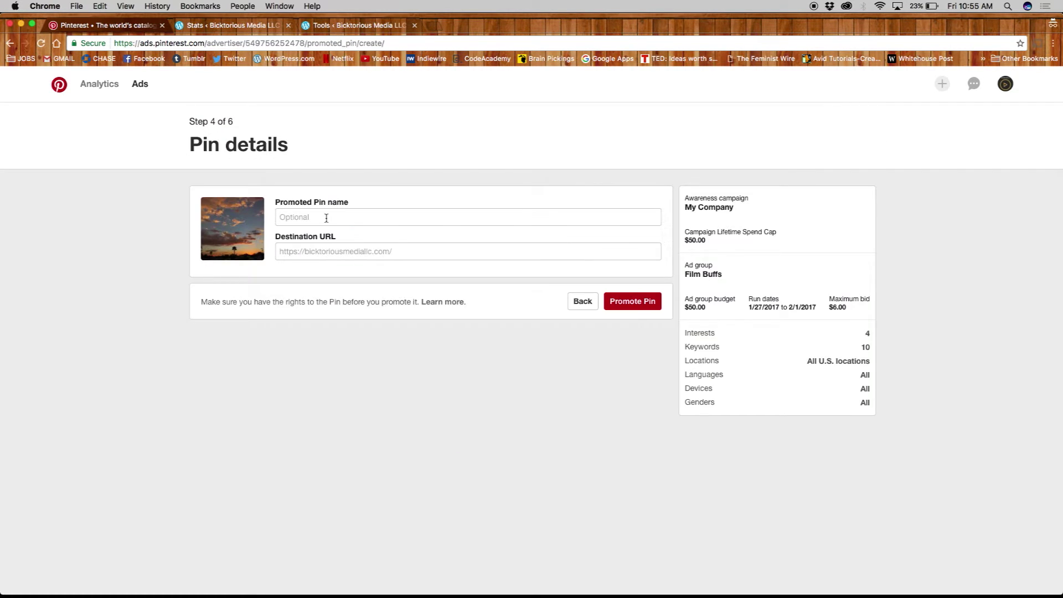
click(326, 218)
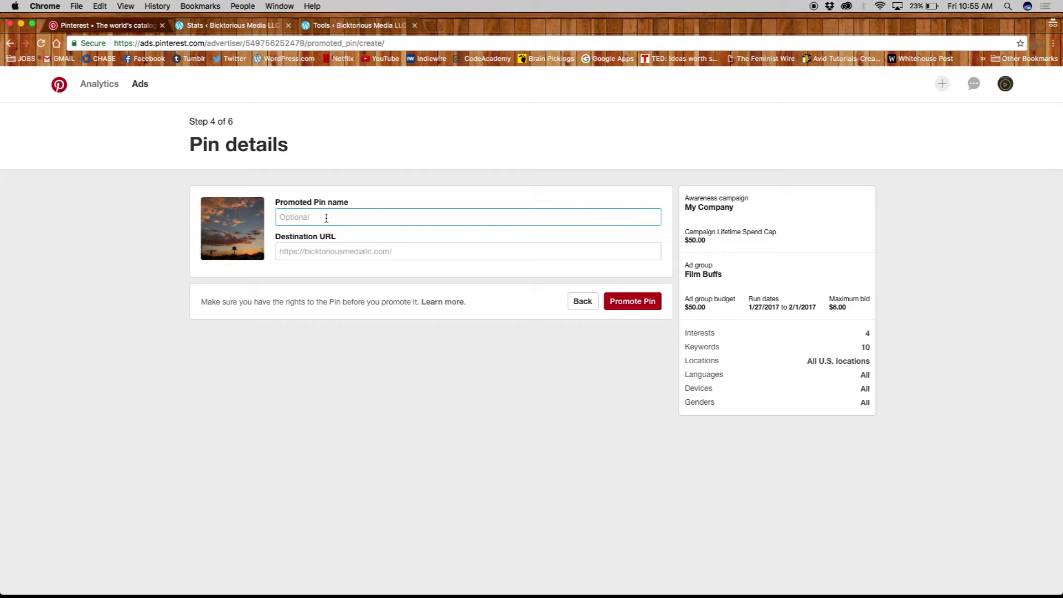
click(347, 253)
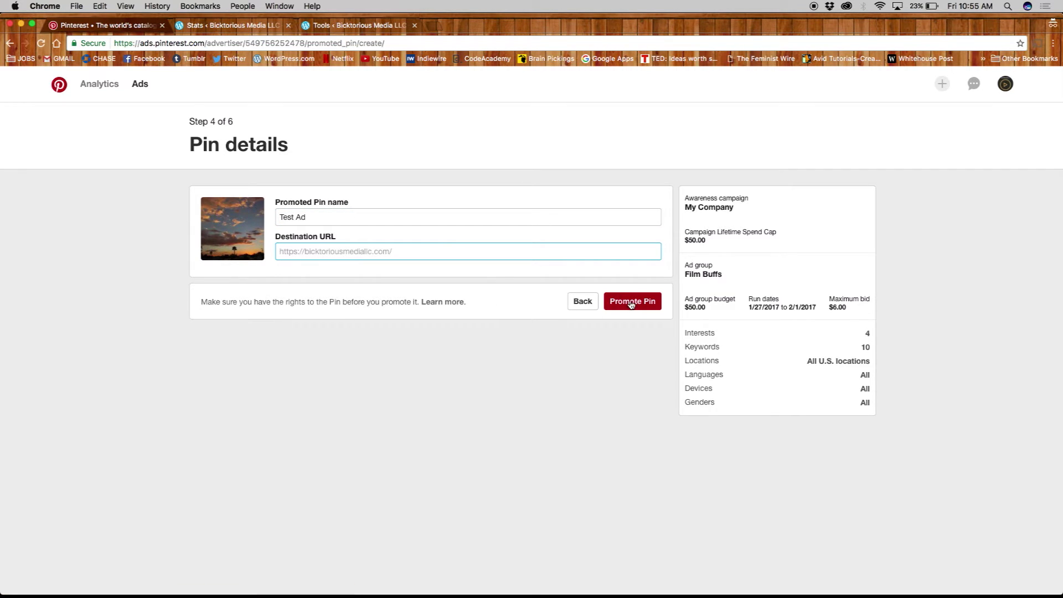
click(552, 276)
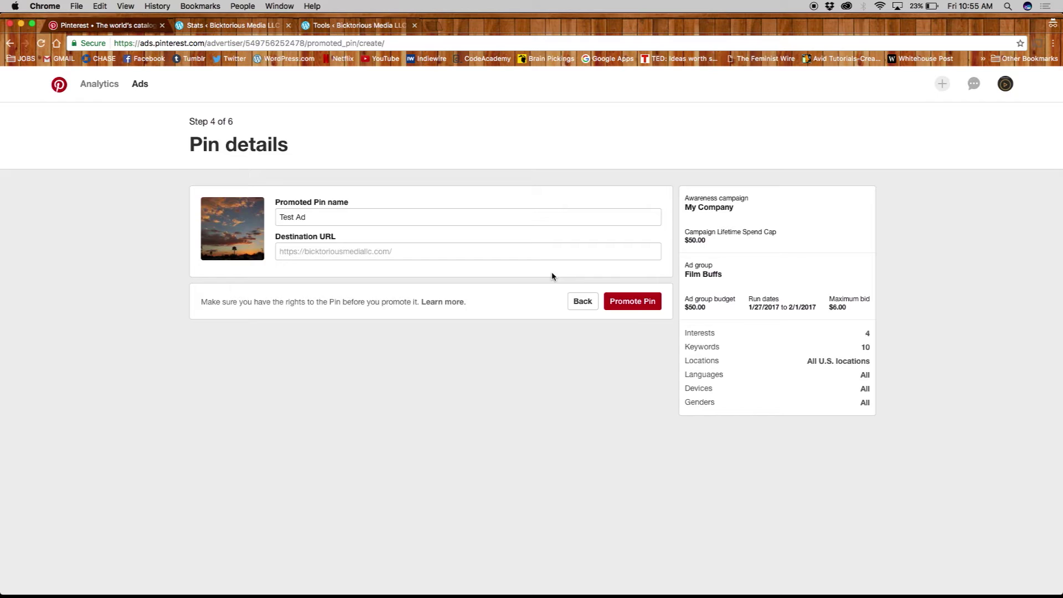
click(639, 306)
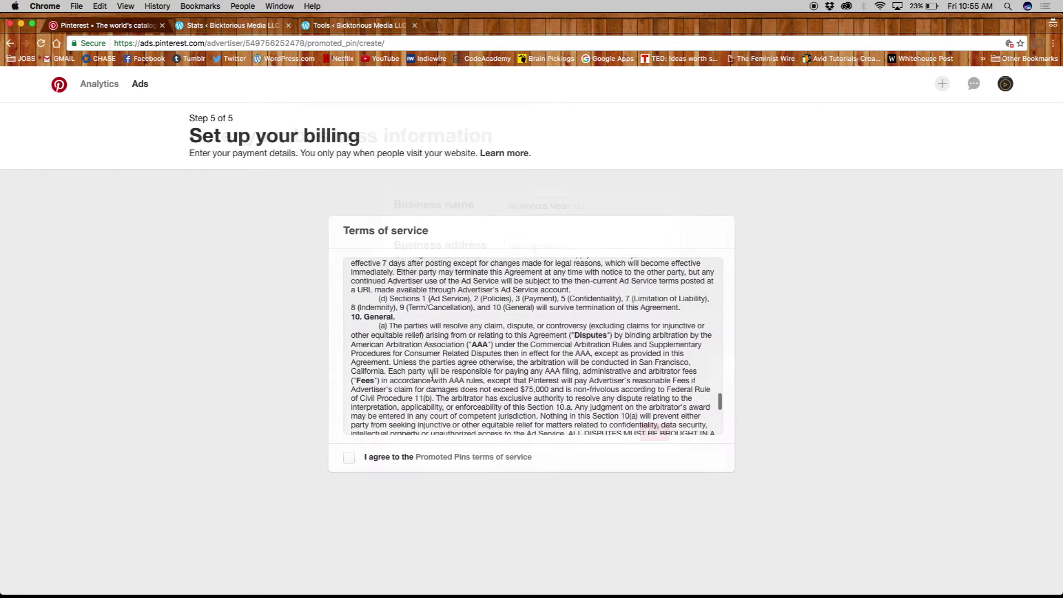
Agree to the Promoted Pins terms of service and review the billing and payment form.
scroll(432, 377, up, 5)
scroll(432, 377, up, 1)
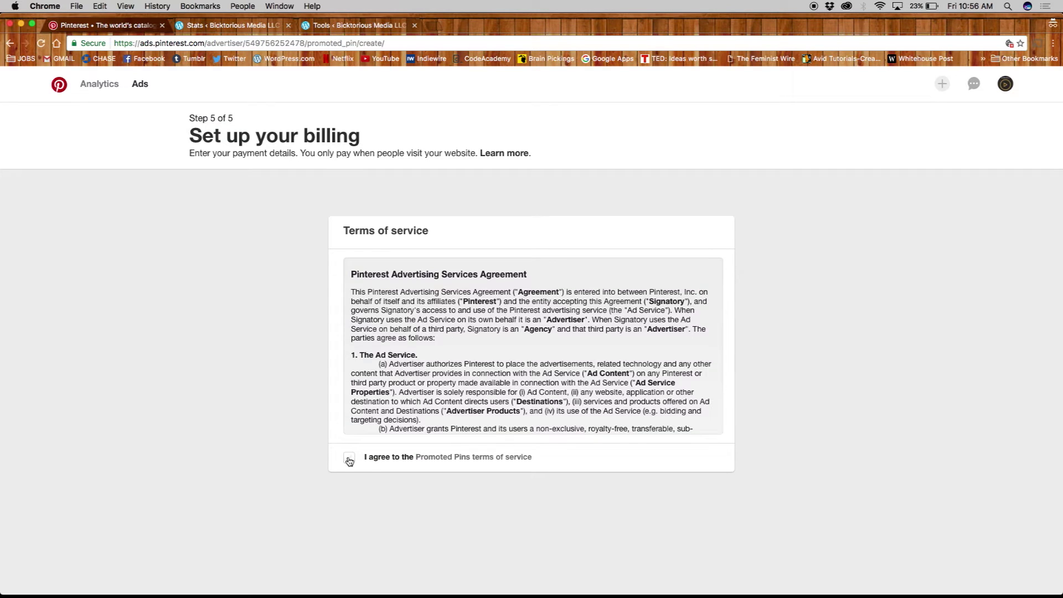
click(349, 459)
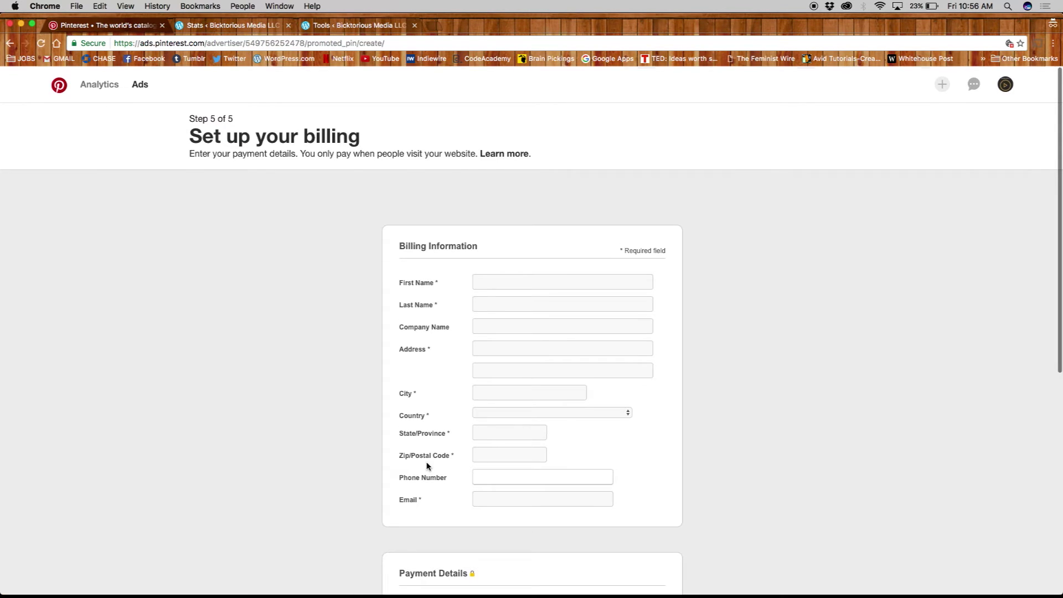
scroll(427, 467, down, 6)
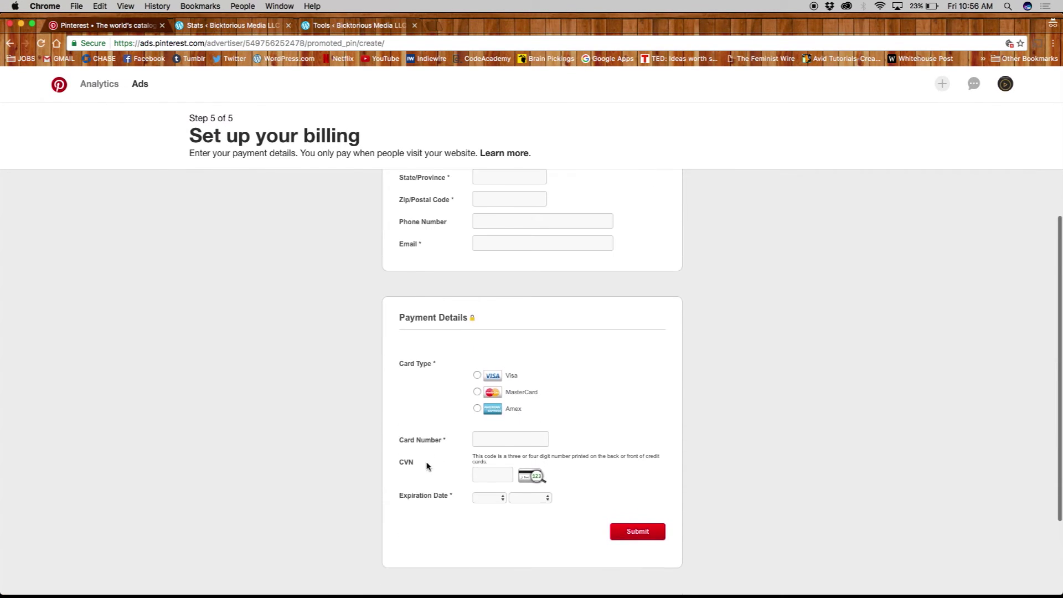
scroll(426, 466, down, 1)
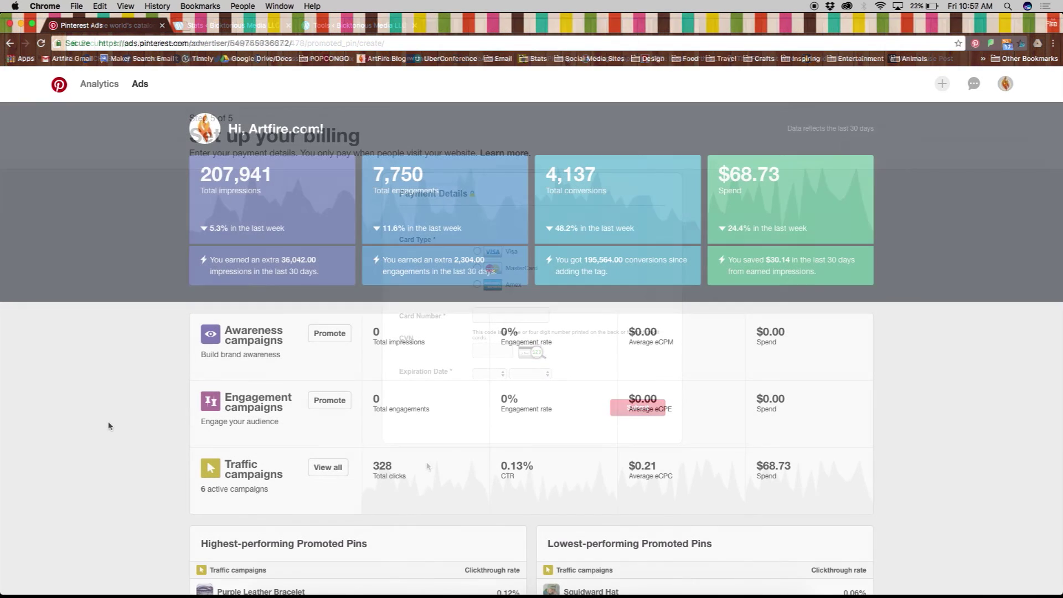
View the lowest-performing Squidward Hat promoted pin, then move to Pinterest Analytics.
scroll(108, 426, down, 5)
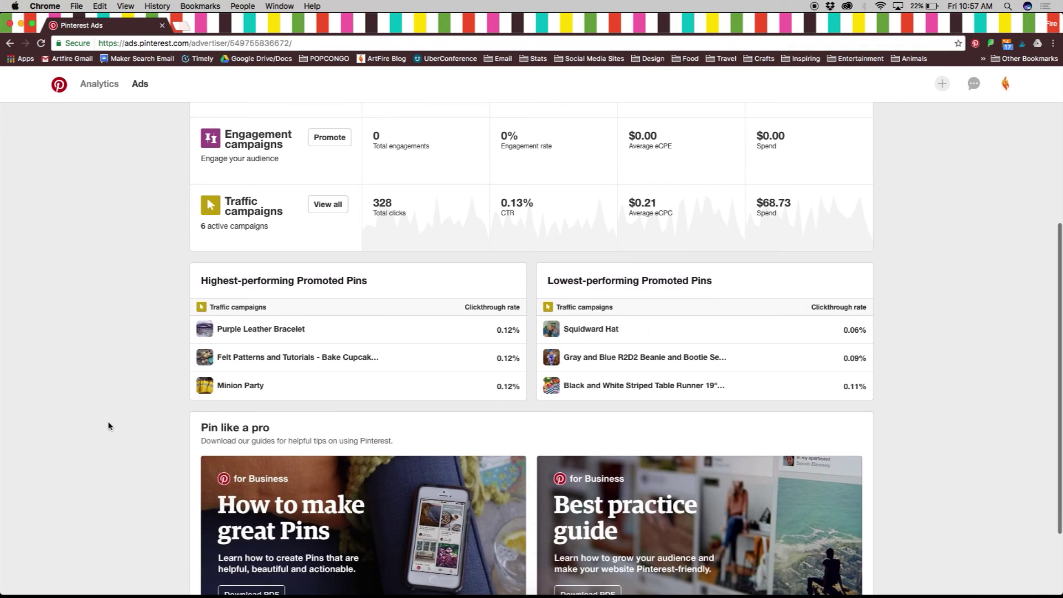
click(631, 314)
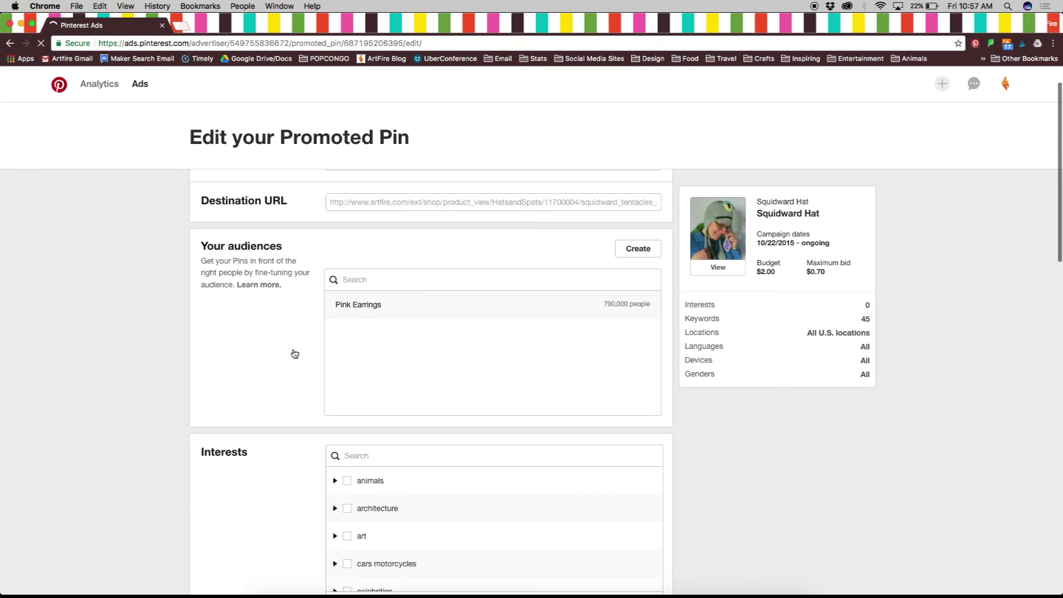
mouse_move(99, 84)
click(106, 111)
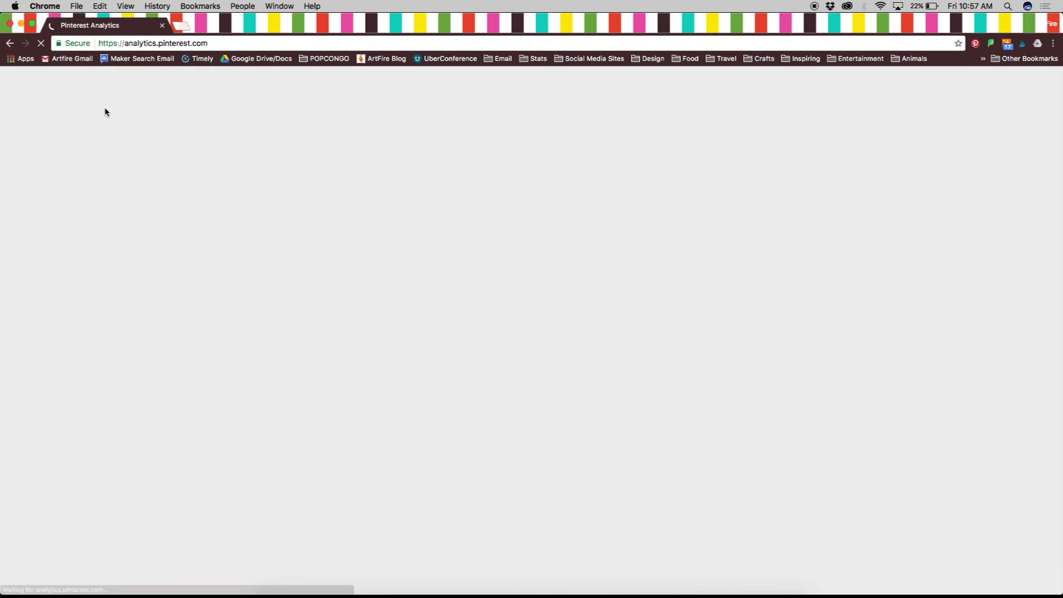